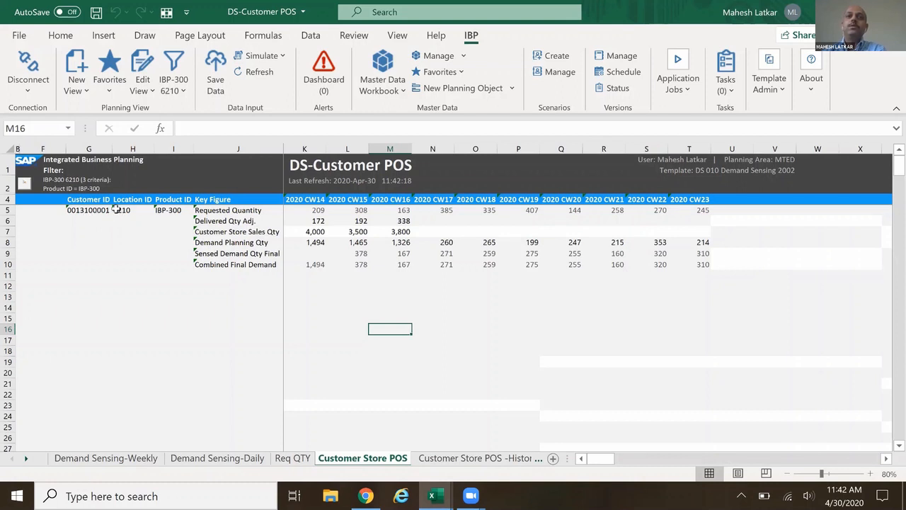
Review the weekly key figures on the Customer Store POS sheet, from Requested Quantity to Combined Final Demand.
{"action": "left_click", "coordinate": [316, 211]}
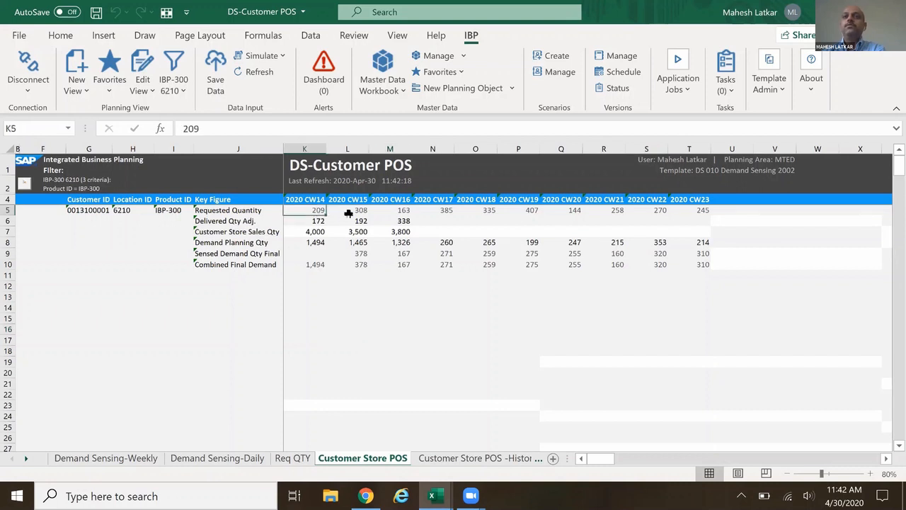
{"action": "left_click", "coordinate": [351, 210]}
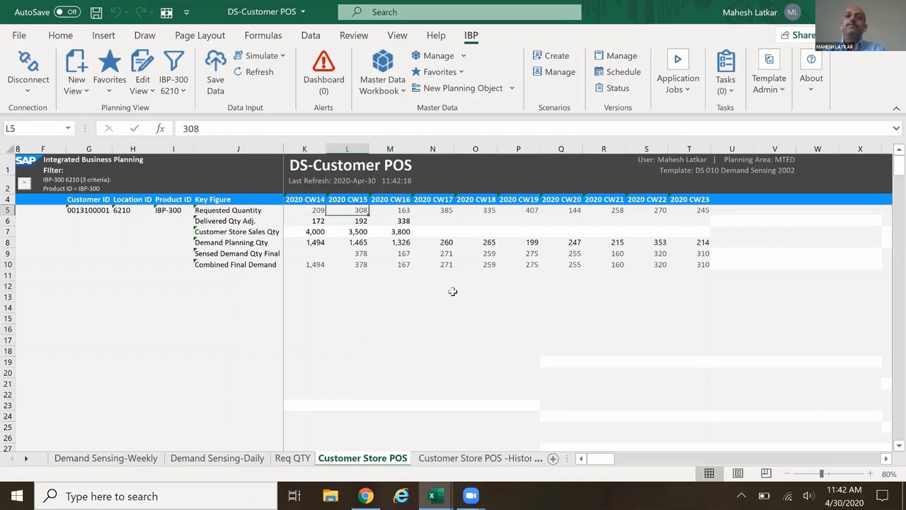
{"action": "left_click", "coordinate": [245, 210]}
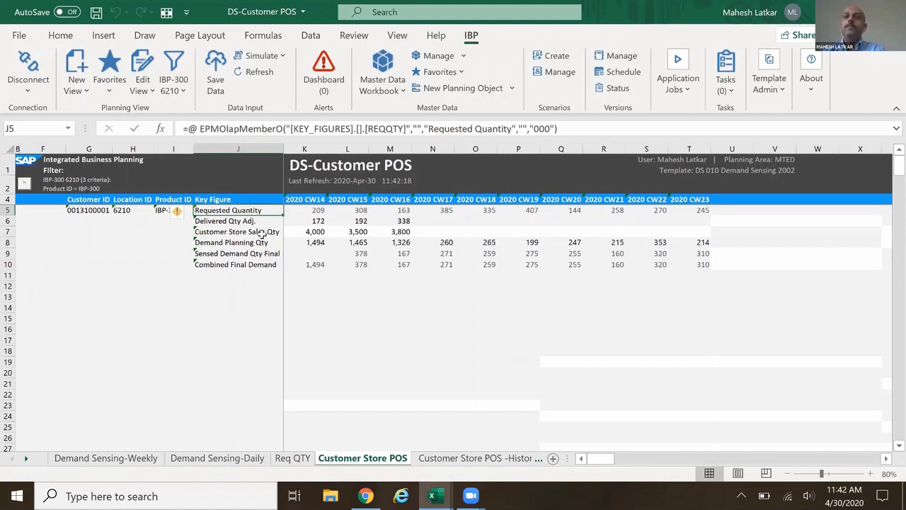
{"action": "left_click", "coordinate": [242, 221]}
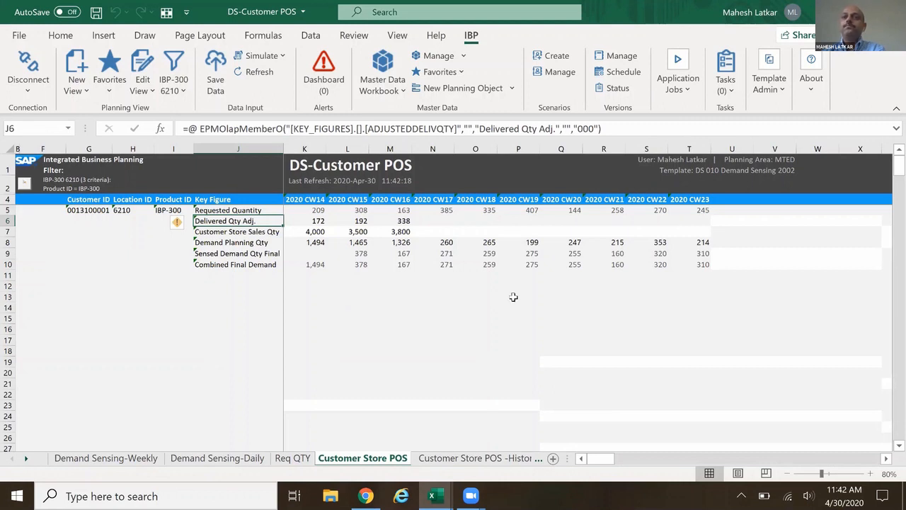
{"action": "left_click", "coordinate": [221, 235]}
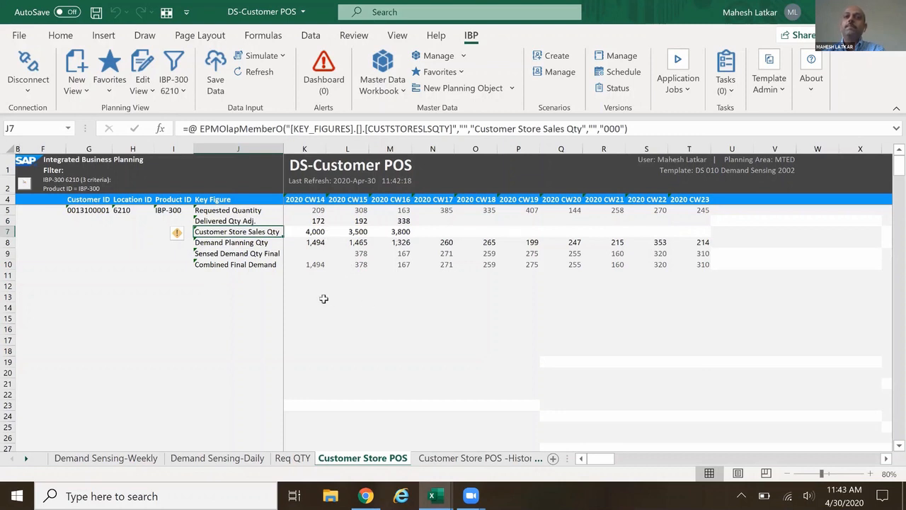
{"action": "left_click", "coordinate": [249, 245]}
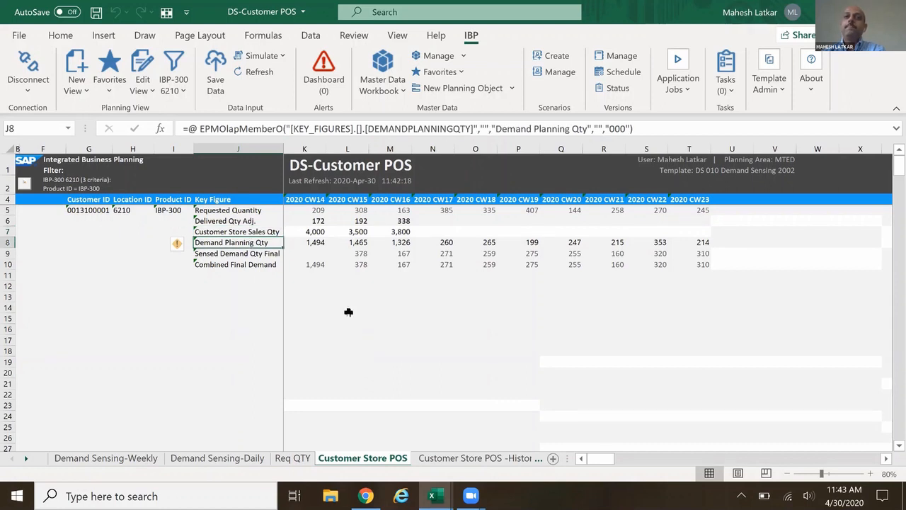
{"action": "left_click", "coordinate": [249, 255]}
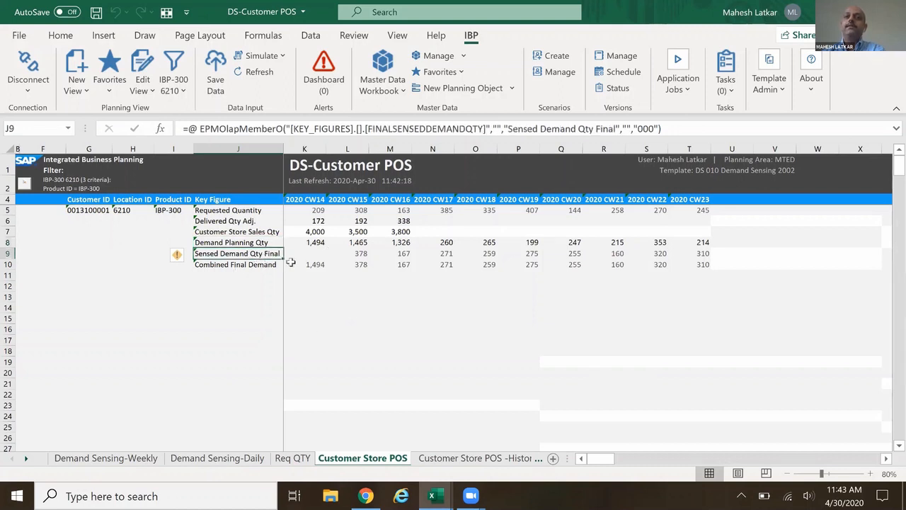
{"action": "left_click", "coordinate": [251, 265]}
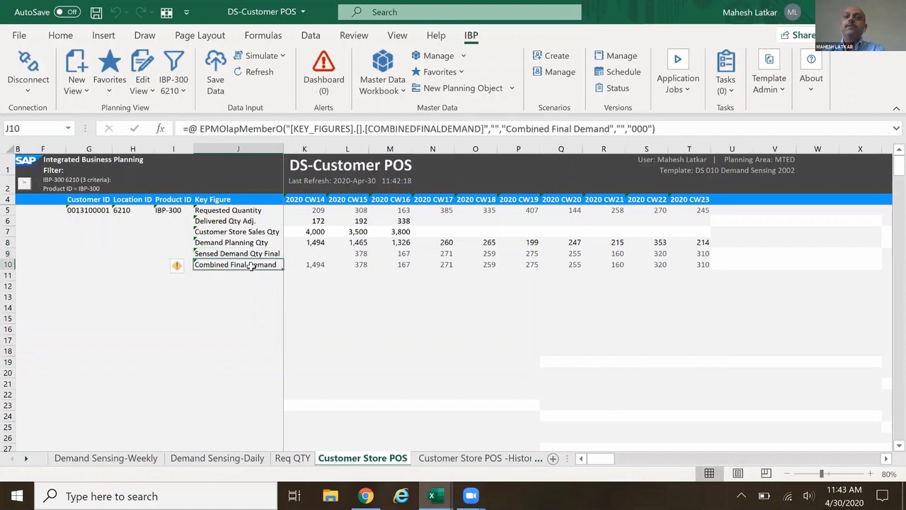
{"action": "left_click", "coordinate": [490, 319]}
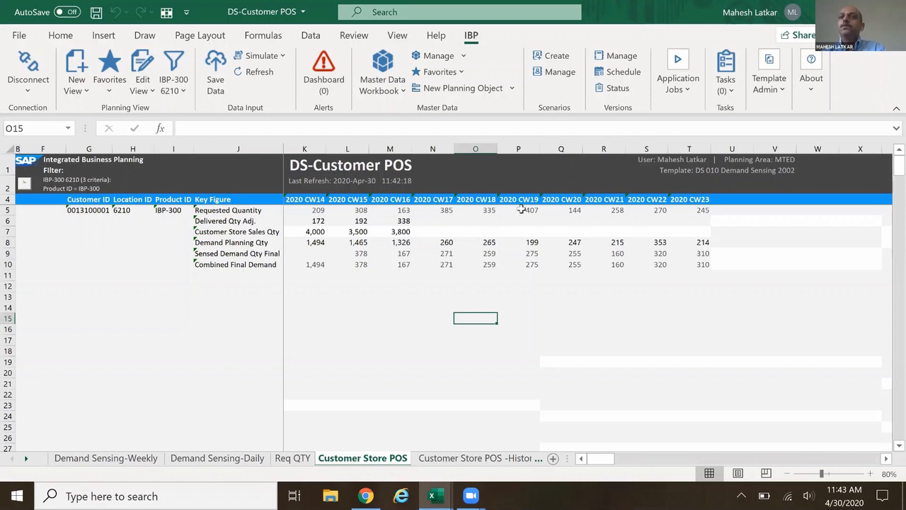
Examine Sensed Demand Qty Final from 2020 CW17 to CW23 against the Customer Store Sales Qty of CW14 to CW16.
{"action": "left_click", "coordinate": [477, 147]}
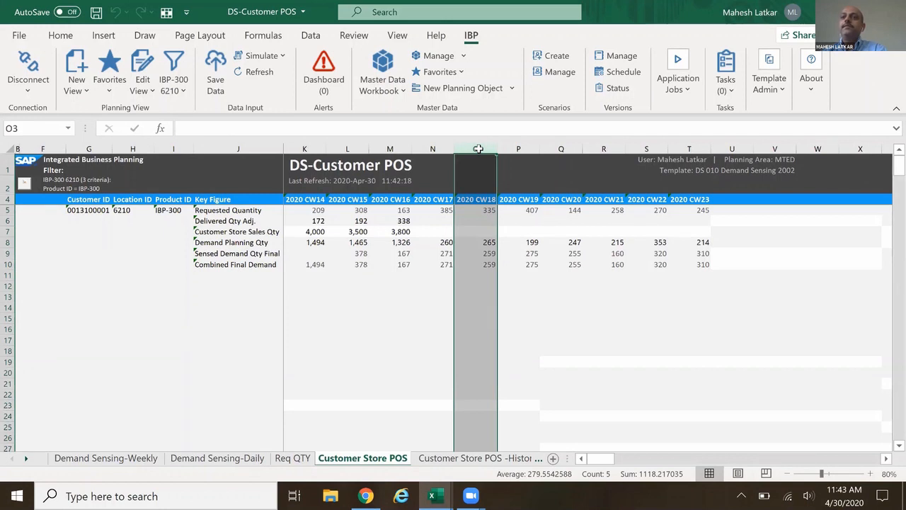
{"action": "left_click", "coordinate": [484, 255]}
{"action": "left_click", "coordinate": [524, 255]}
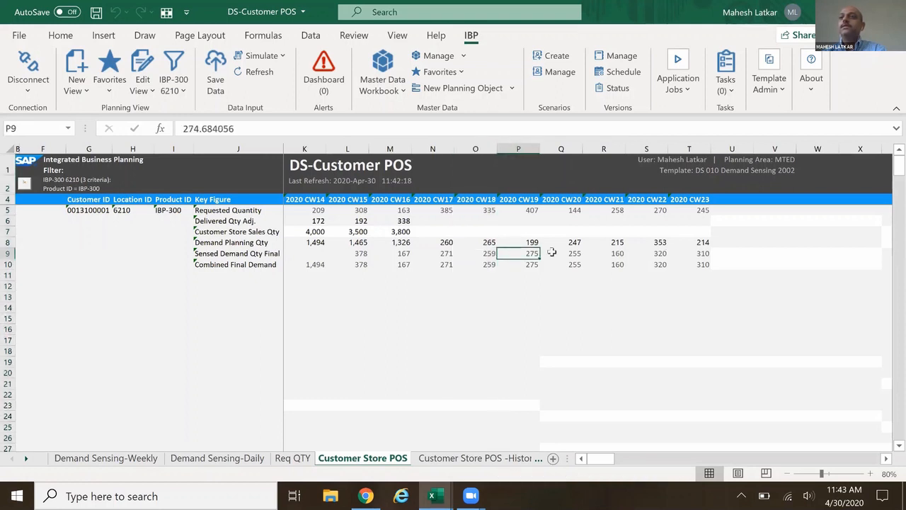
{"action": "left_click", "coordinate": [704, 253]}
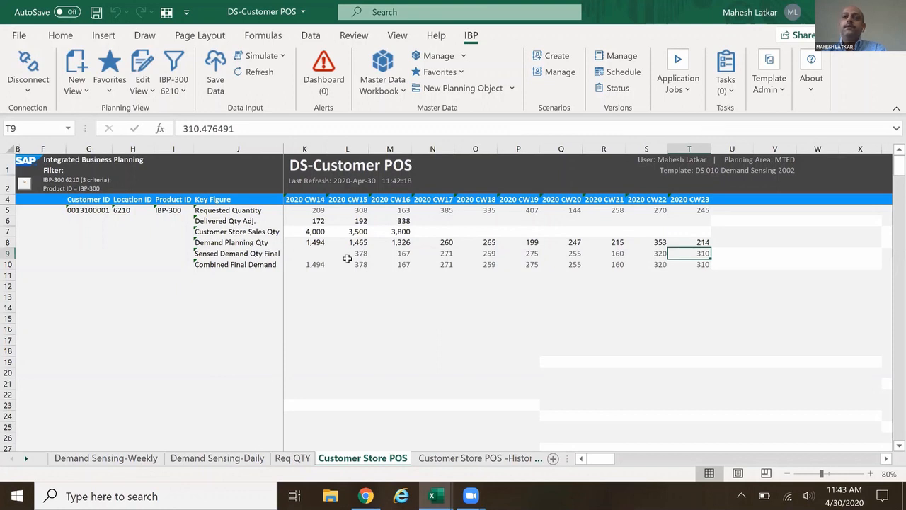
{"action": "left_click", "coordinate": [312, 235]}
{"action": "left_click", "coordinate": [355, 233]}
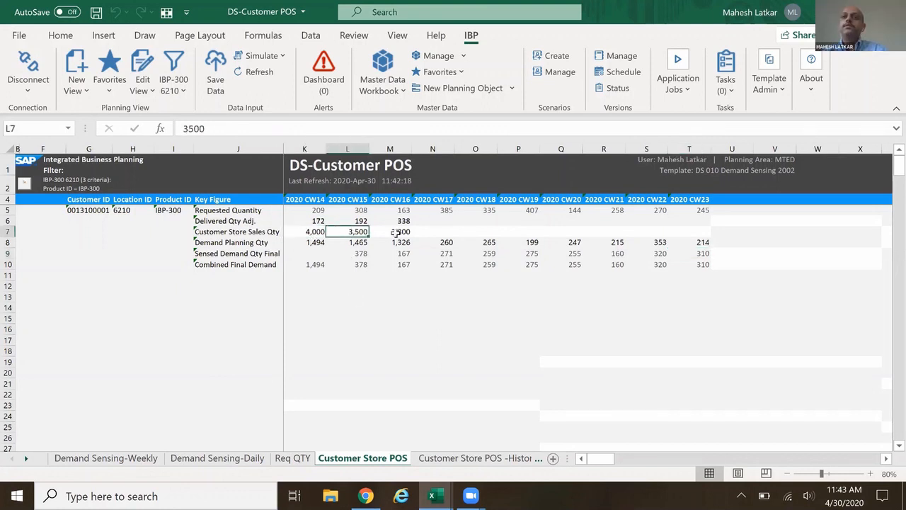
{"action": "left_click", "coordinate": [397, 231]}
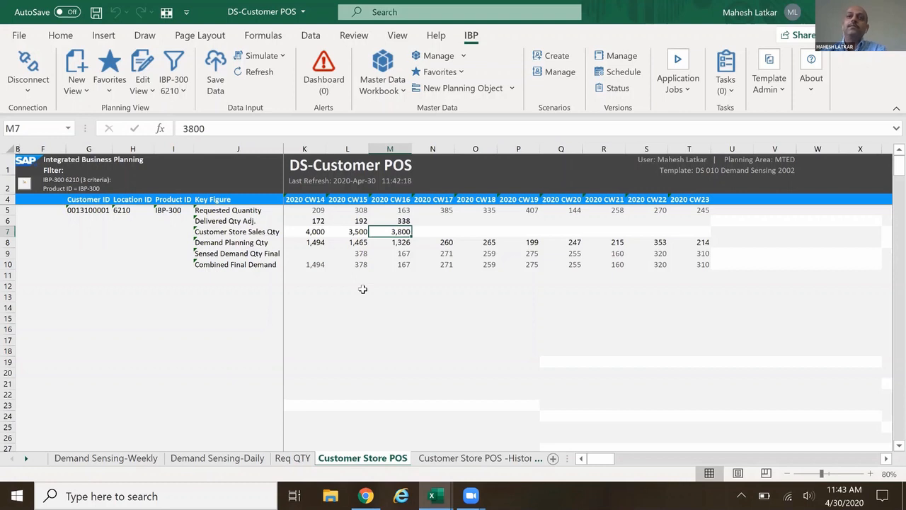
{"action": "left_click", "coordinate": [267, 233]}
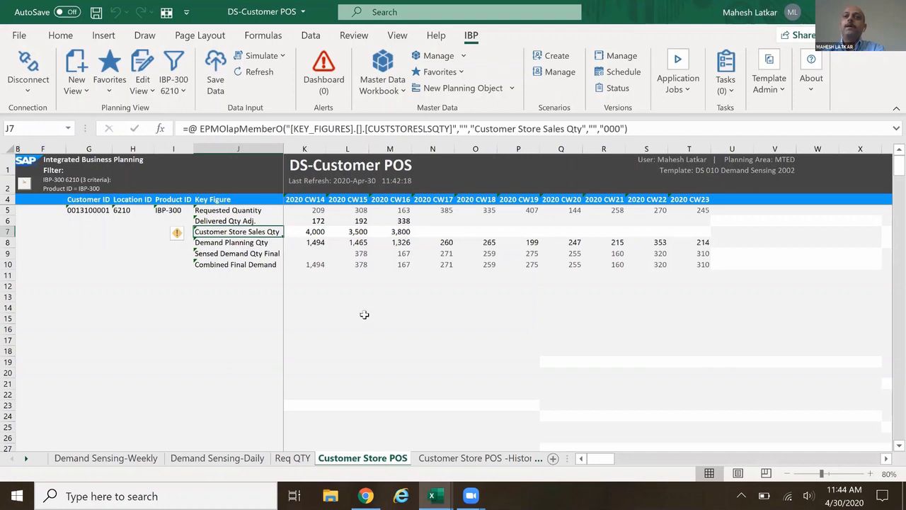
{"action": "left_click", "coordinate": [446, 253]}
{"action": "left_click", "coordinate": [488, 255]}
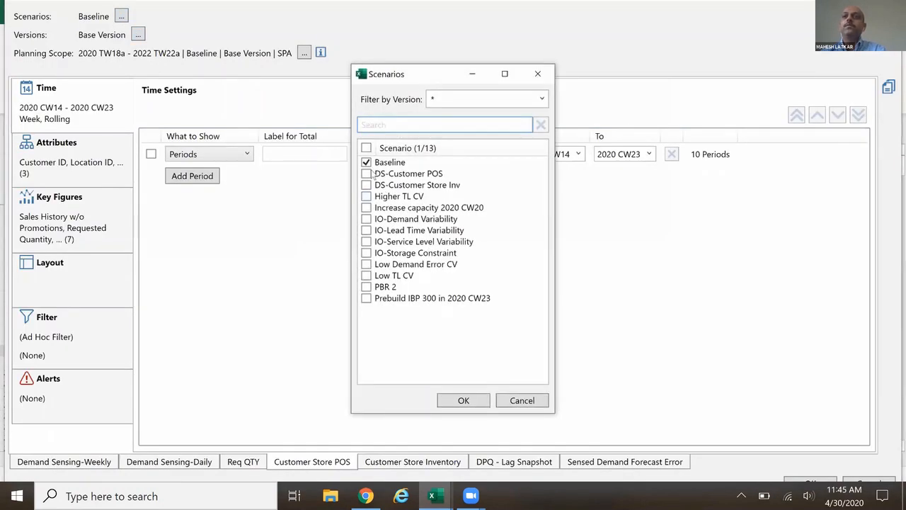
Switch the Customer Store POS planning view from the Baseline scenario to DS-Customer POS and apply the view.
{"action": "left_click", "coordinate": [366, 163]}
{"action": "left_click", "coordinate": [366, 173]}
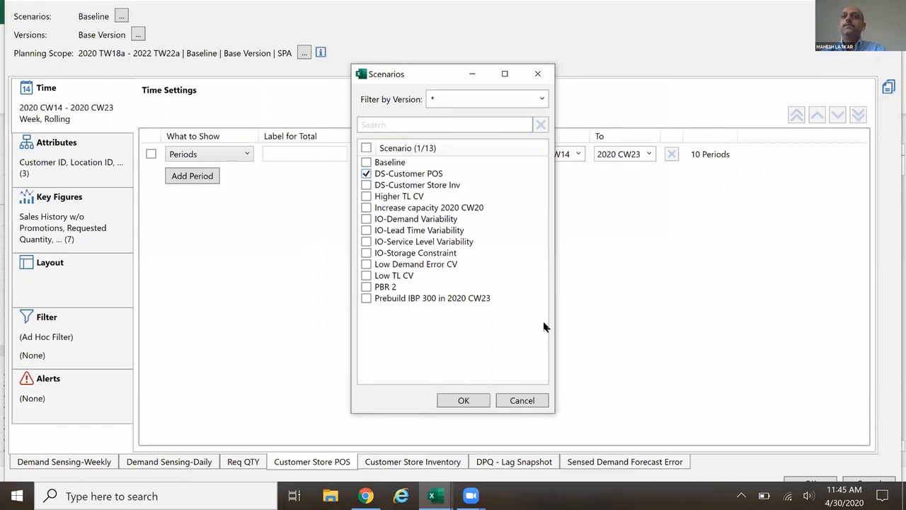
{"action": "left_click", "coordinate": [464, 400]}
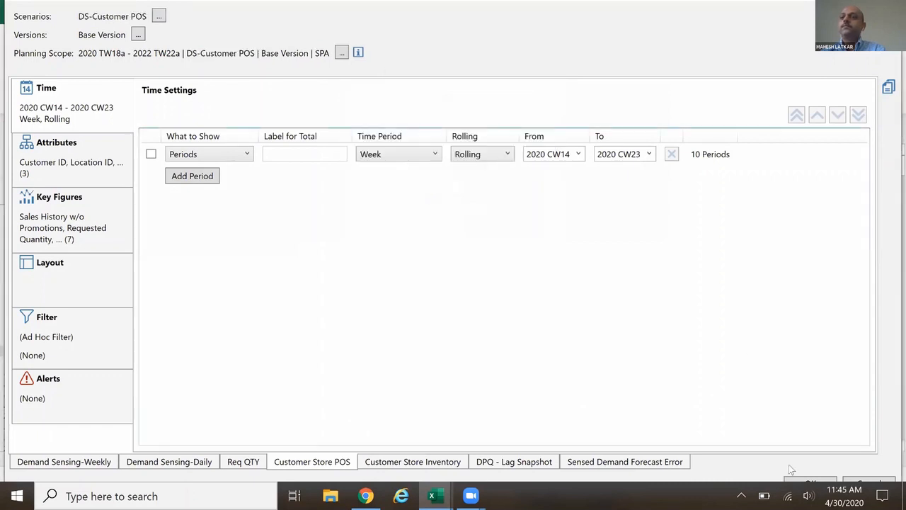
{"action": "left_click", "coordinate": [794, 481]}
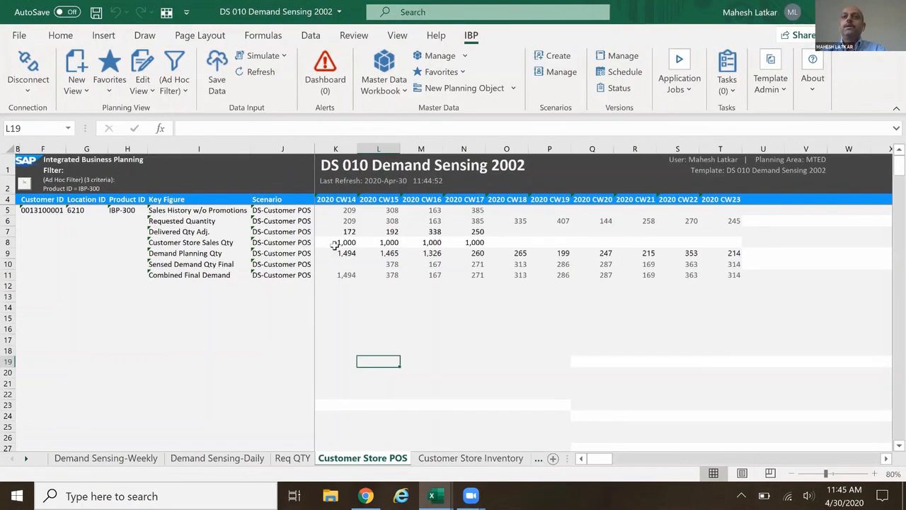
Clear the Customer Store Sales Qty values for 2020 CW14 to CW17 in the DS-Customer POS scenario.
{"action": "left_click", "coordinate": [336, 244]}
{"action": "left_click", "coordinate": [378, 242]}
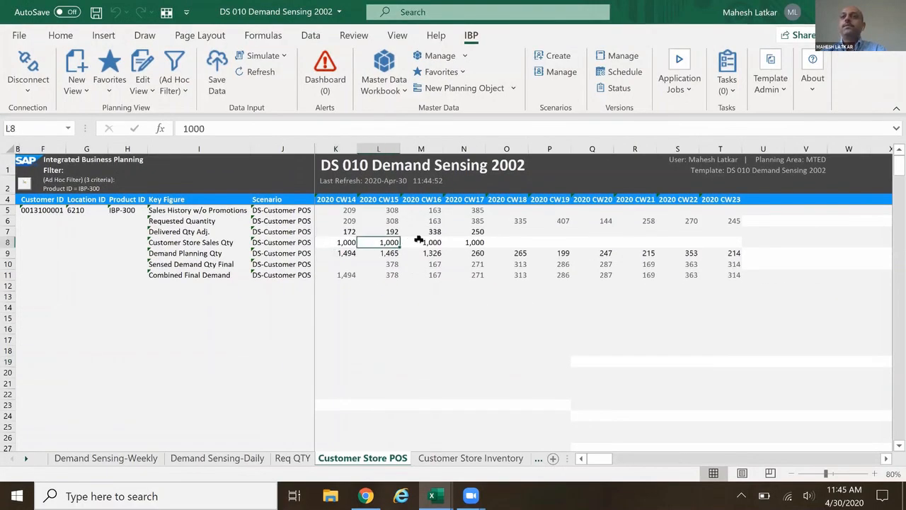
{"action": "left_click", "coordinate": [418, 240]}
{"action": "left_click", "coordinate": [471, 242]}
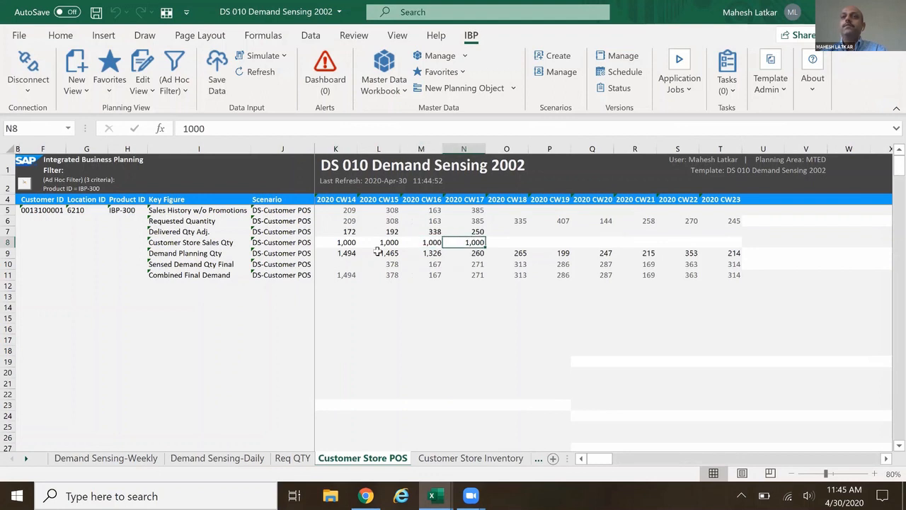
{"action": "left_click_drag", "start_coordinate": [348, 243], "coordinate": [456, 244]}
{"action": "key", "text": "Delete"}
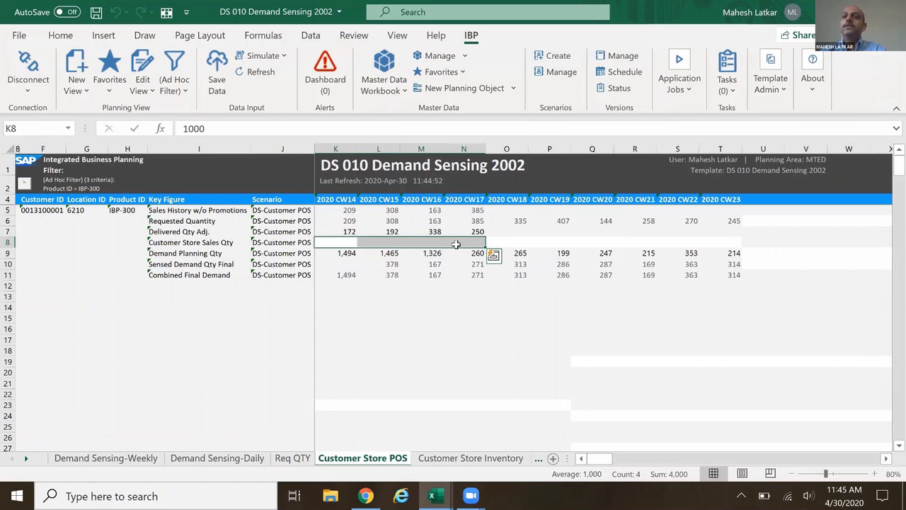
Simulate the planning view with the DemandSensing statistical forecasting operator.
{"action": "left_click", "coordinate": [407, 337]}
{"action": "left_click", "coordinate": [284, 57]}
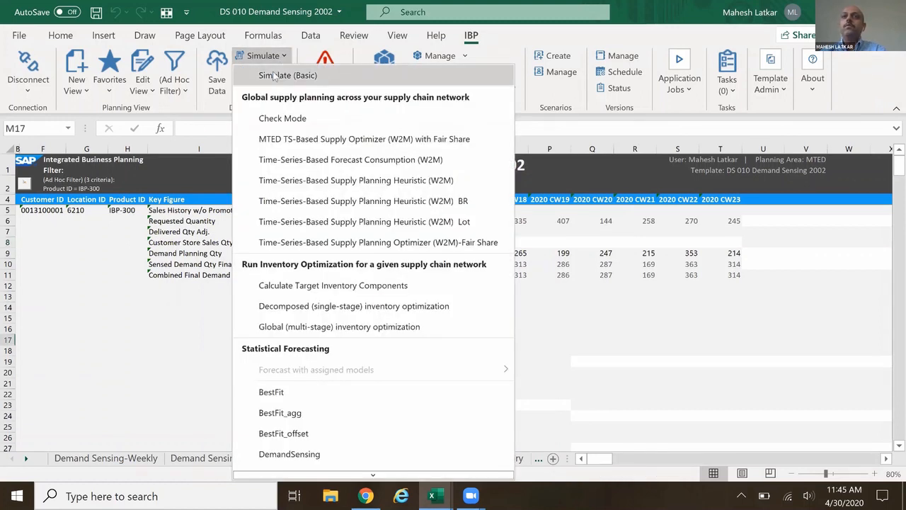
{"action": "left_click", "coordinate": [300, 457]}
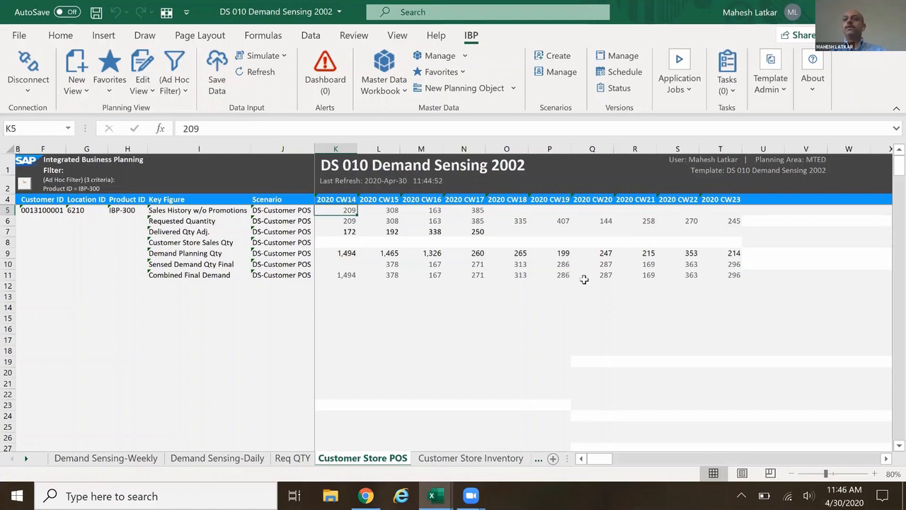
Compare Demand Planning Qty with the sensed and combined final demand for 2020 CW18 to CW23.
{"action": "left_click", "coordinate": [526, 273]}
{"action": "left_click", "coordinate": [523, 253]}
{"action": "left_click_drag", "start_coordinate": [517, 252], "coordinate": [734, 254]}
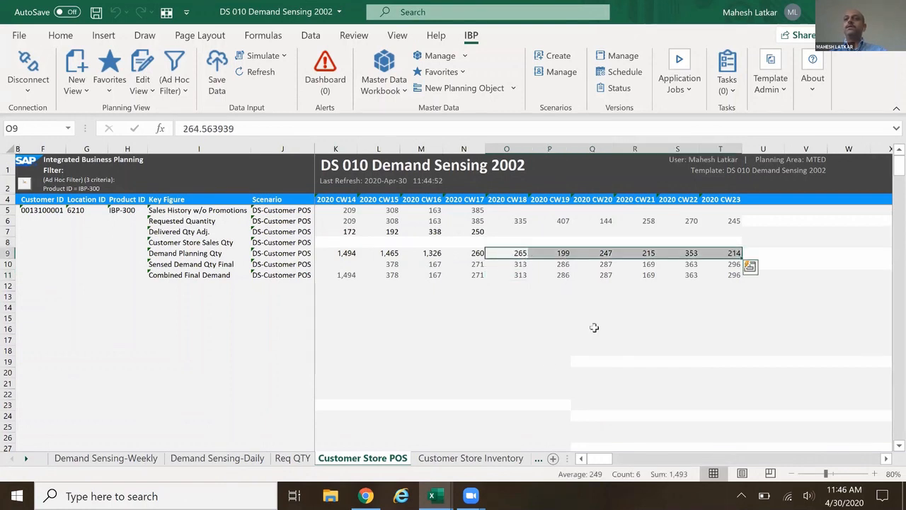
{"action": "left_click", "coordinate": [516, 276]}
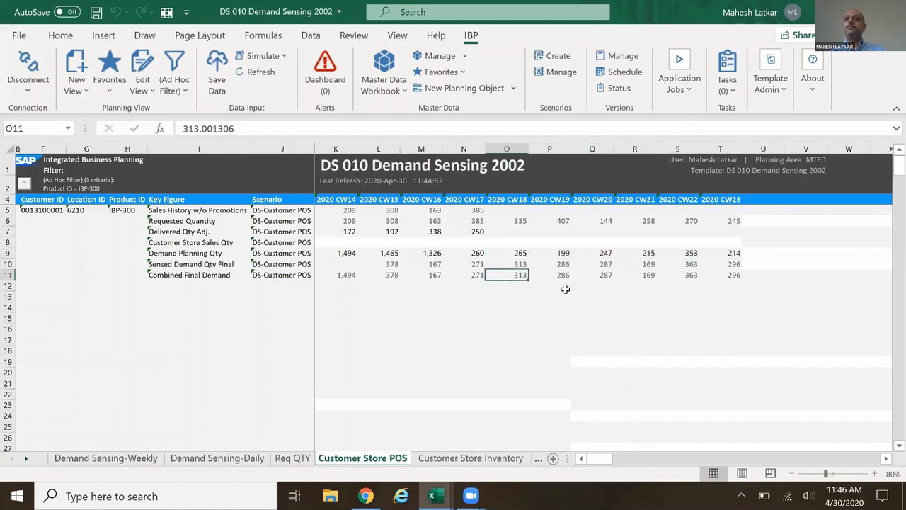
{"action": "left_click", "coordinate": [515, 264]}
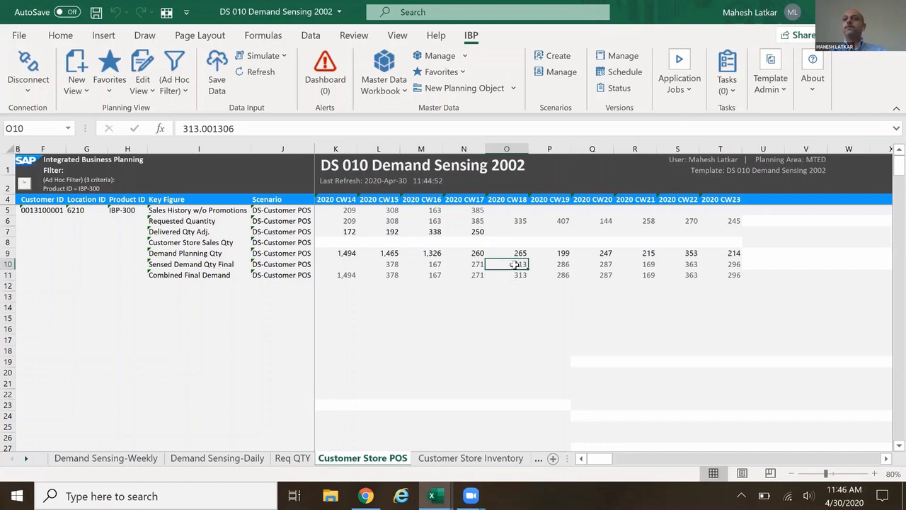
{"action": "left_click", "coordinate": [513, 256]}
{"action": "key", "text": "Down"}
{"action": "left_click", "coordinate": [521, 252]}
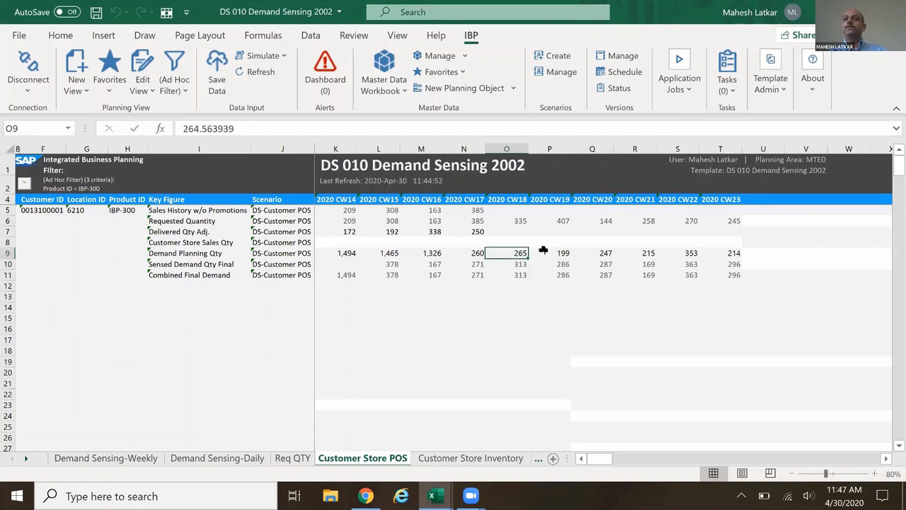
{"action": "key", "text": "Down"}
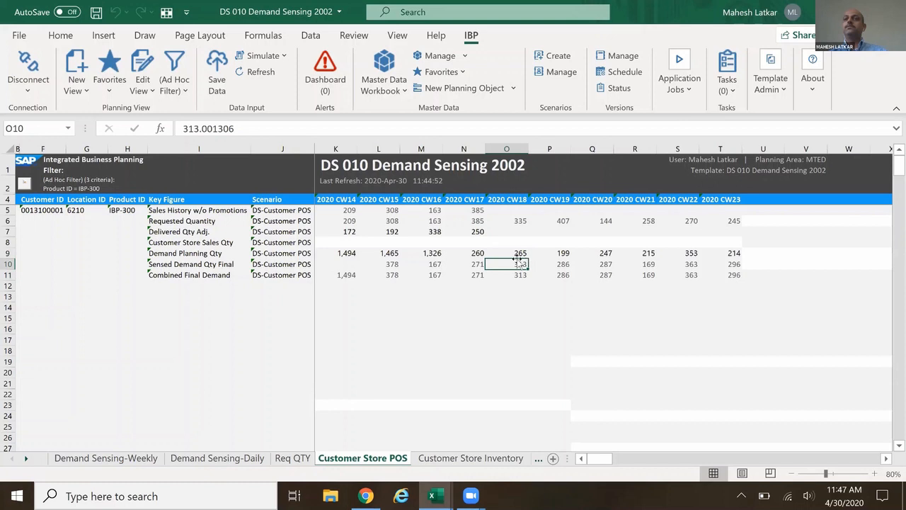
{"action": "left_click", "coordinate": [563, 253]}
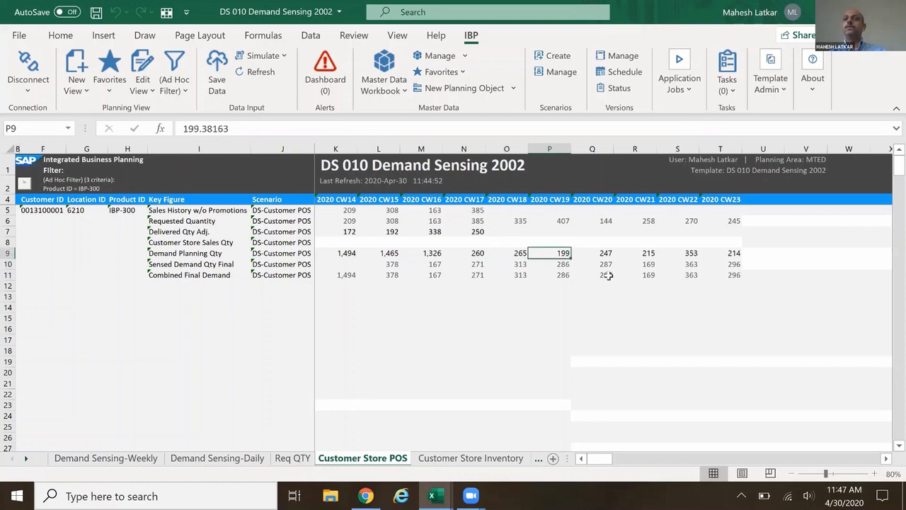
{"action": "left_click", "coordinate": [564, 264]}
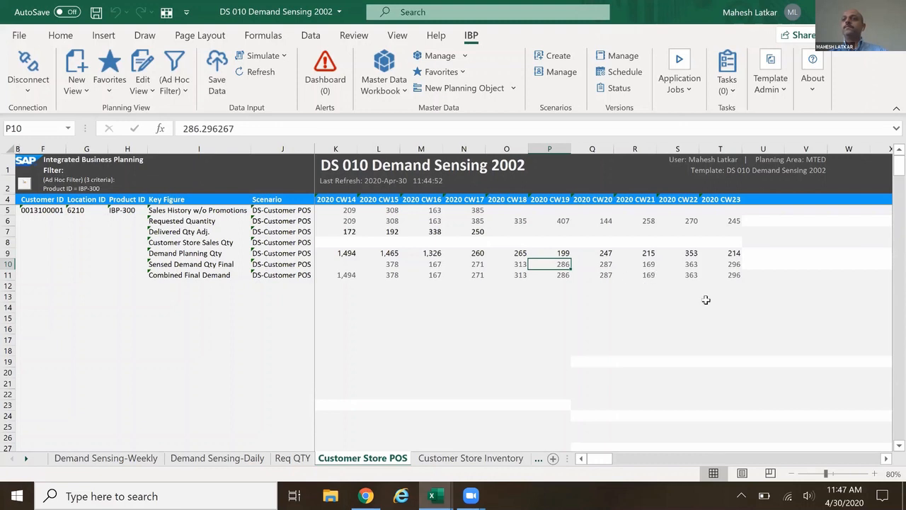
{"action": "left_click", "coordinate": [690, 264]}
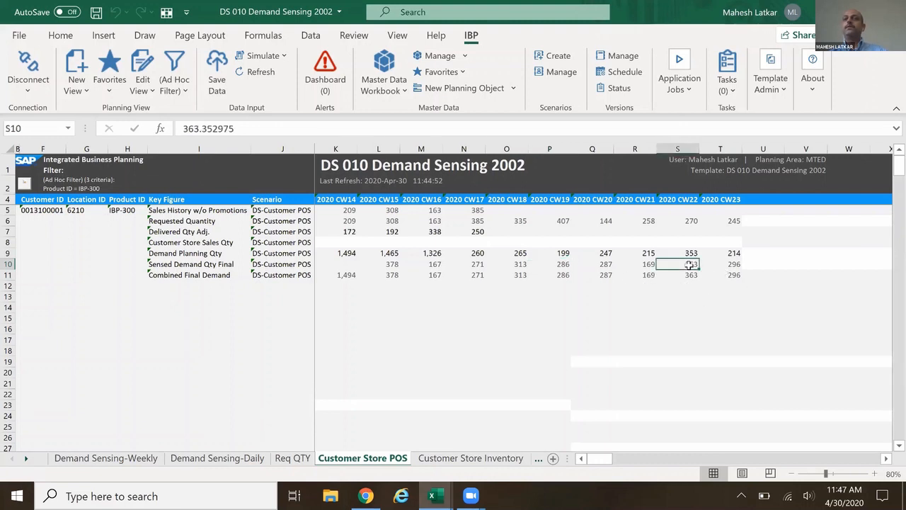
Check the Requested Quantity for each week from 2020 CW18 to CW22.
{"action": "left_click", "coordinate": [518, 222]}
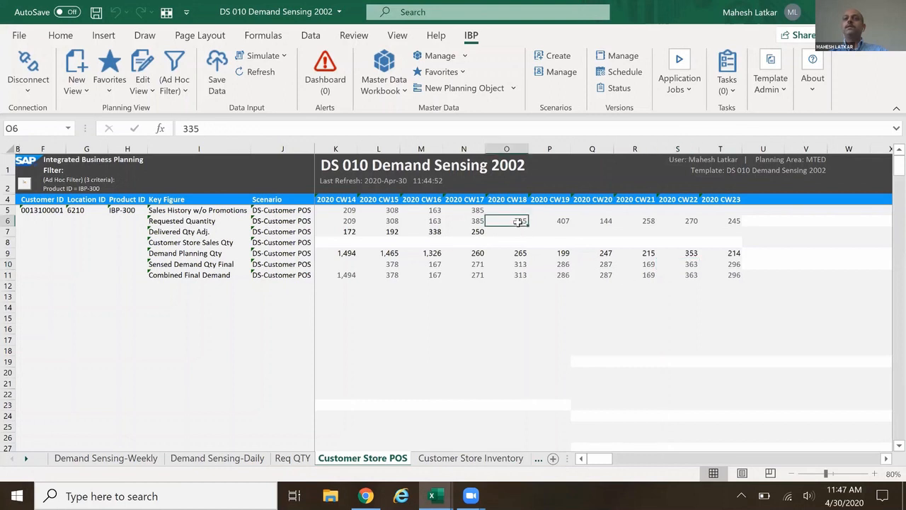
{"action": "left_click", "coordinate": [558, 222]}
{"action": "left_click", "coordinate": [601, 221]}
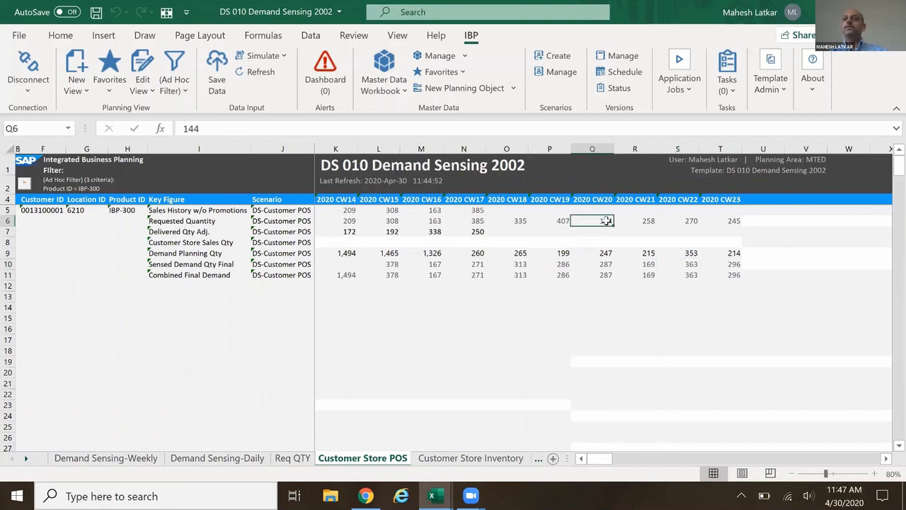
{"action": "left_click", "coordinate": [646, 222]}
{"action": "left_click", "coordinate": [682, 221]}
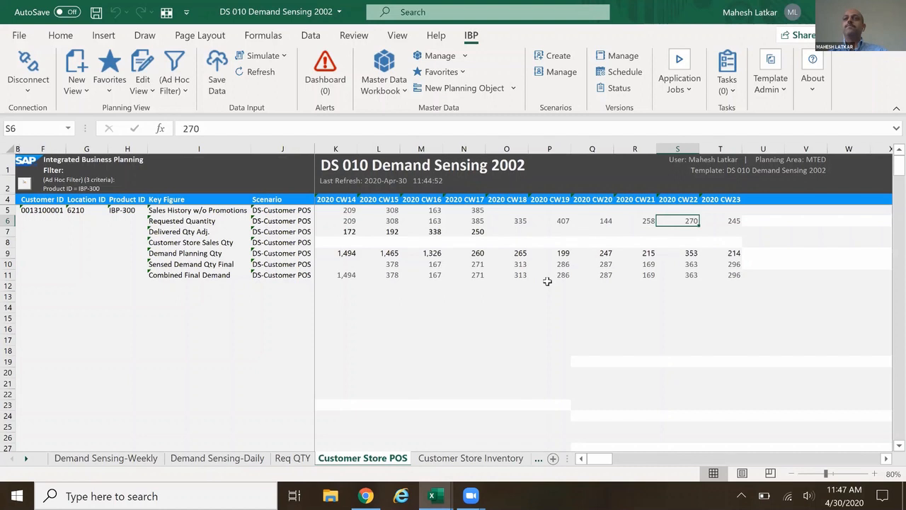
Compare the Requested Quantity for 2020 CW18 and CW19 with Sensed Demand Qty Final for CW18 to CW20.
{"action": "left_click", "coordinate": [520, 221]}
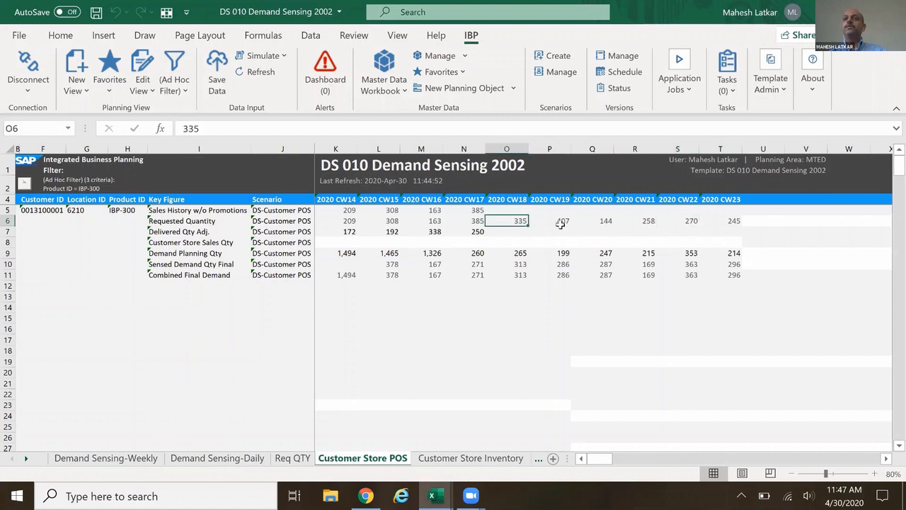
{"action": "left_click", "coordinate": [559, 224]}
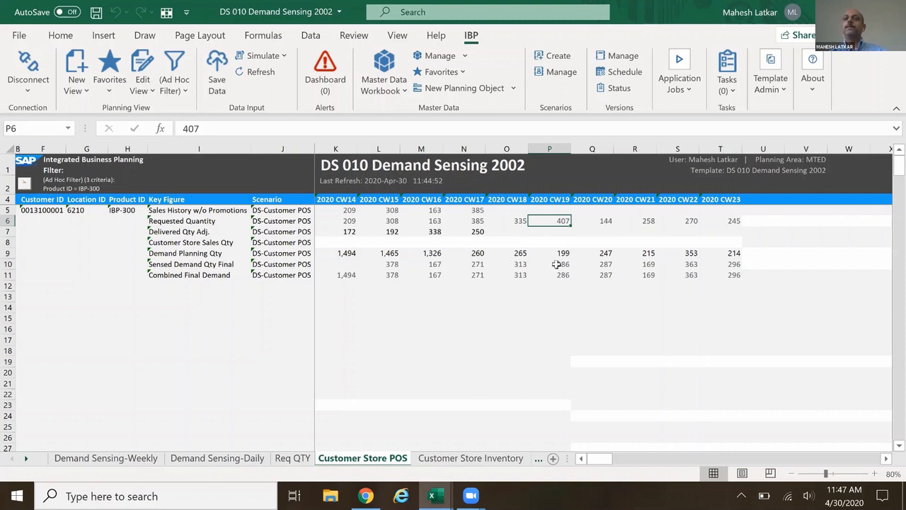
{"action": "left_click", "coordinate": [332, 245]}
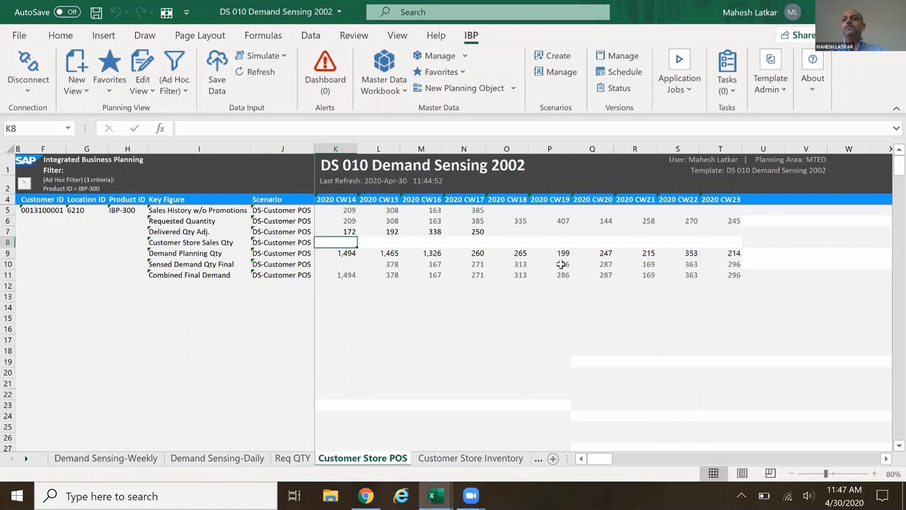
{"action": "left_click", "coordinate": [524, 264]}
{"action": "left_click", "coordinate": [566, 264]}
{"action": "left_click", "coordinate": [596, 265]}
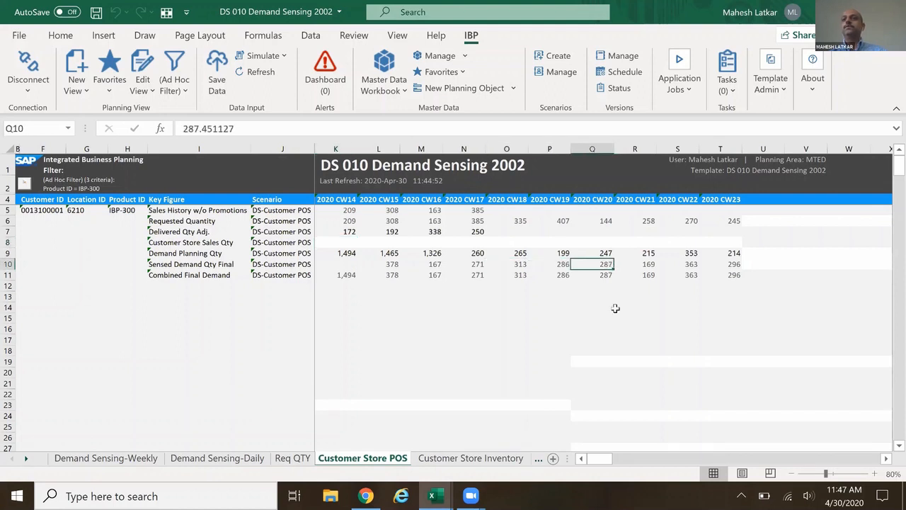
{"action": "left_click", "coordinate": [615, 308]}
Compare the total Requested Quantity with the total Combined Final Demand across 2020 CW18 to CW23.
{"action": "left_click_drag", "start_coordinate": [518, 223], "coordinate": [716, 222]}
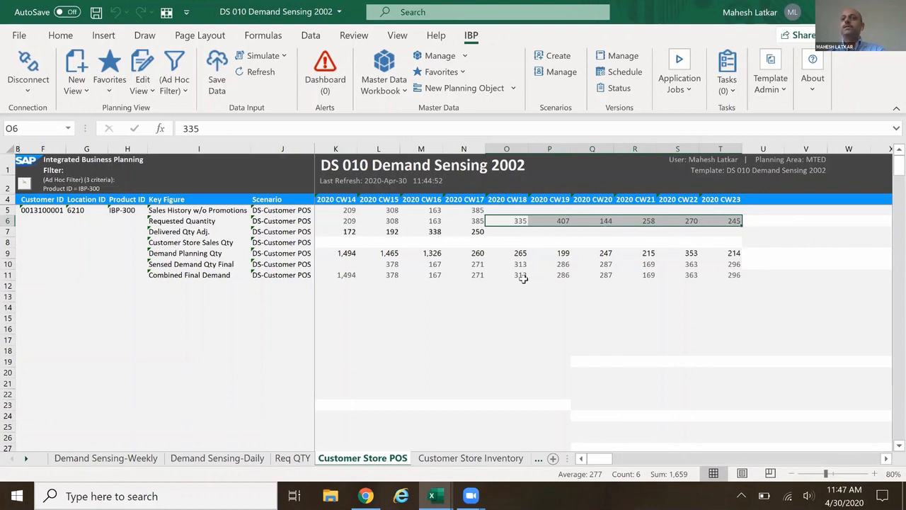
{"action": "left_click_drag", "start_coordinate": [522, 277], "coordinate": [717, 274]}
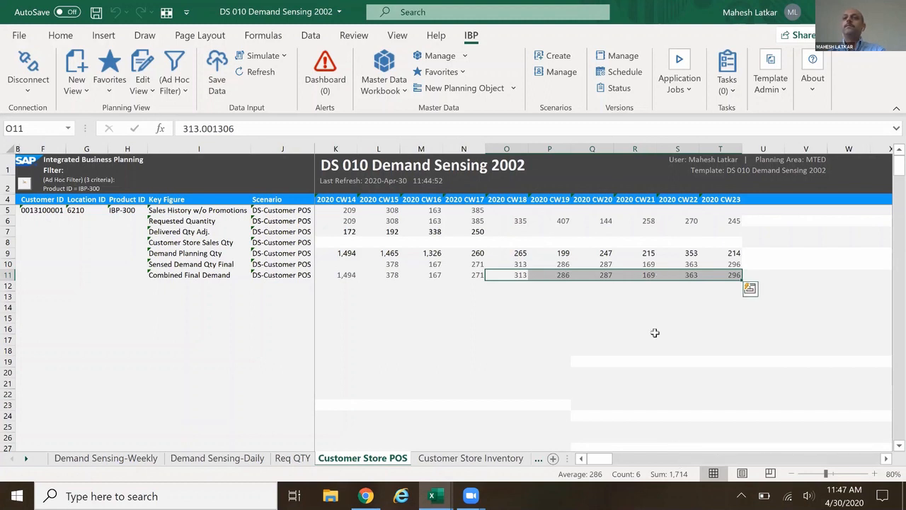
{"action": "left_click", "coordinate": [539, 304]}
{"action": "left_click_drag", "start_coordinate": [516, 276], "coordinate": [738, 264]}
{"action": "left_click_drag", "start_coordinate": [515, 220], "coordinate": [718, 223]}
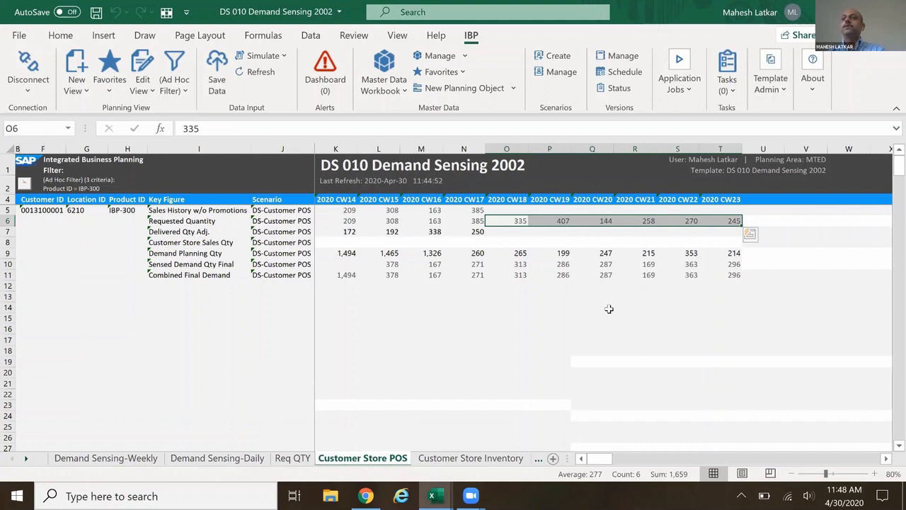
{"action": "left_click", "coordinate": [607, 307]}
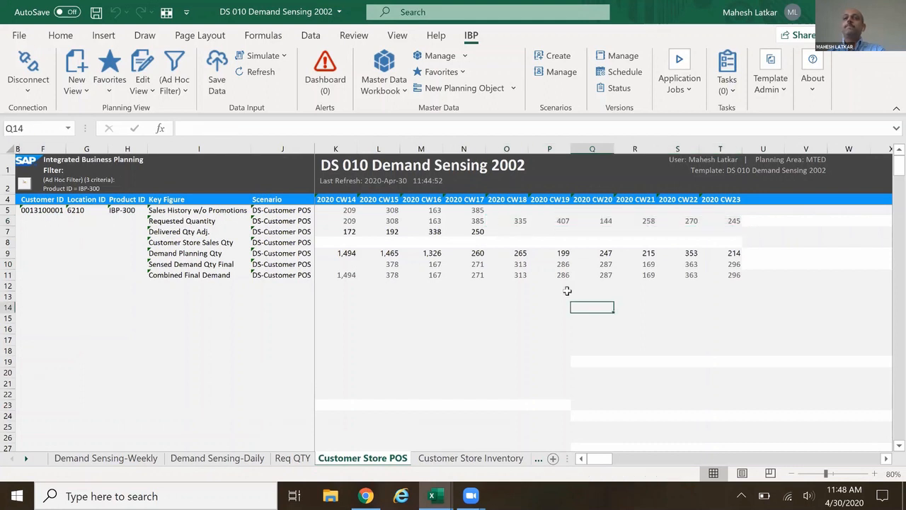
Refresh the planning view, discarding unsaved changes, and review Combined Final Demand for 2020 CW18 to CW23.
{"action": "left_click", "coordinate": [262, 72]}
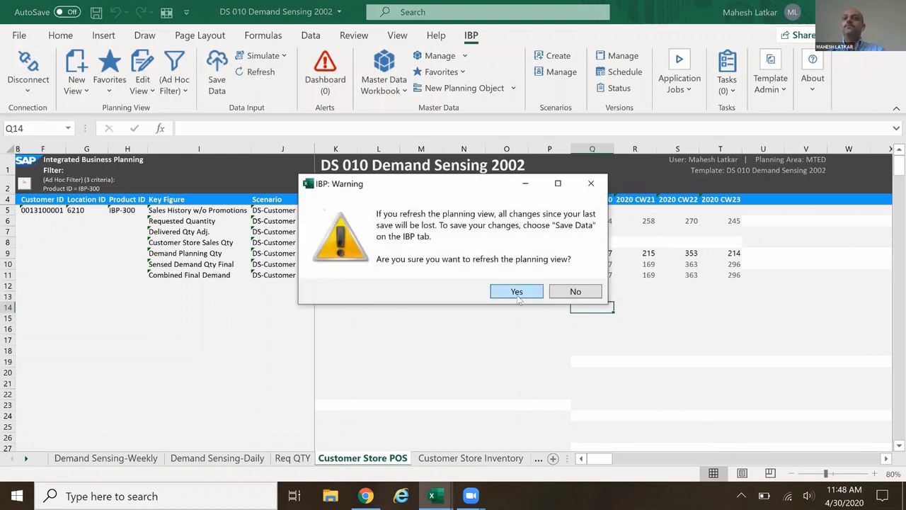
{"action": "left_click", "coordinate": [517, 292]}
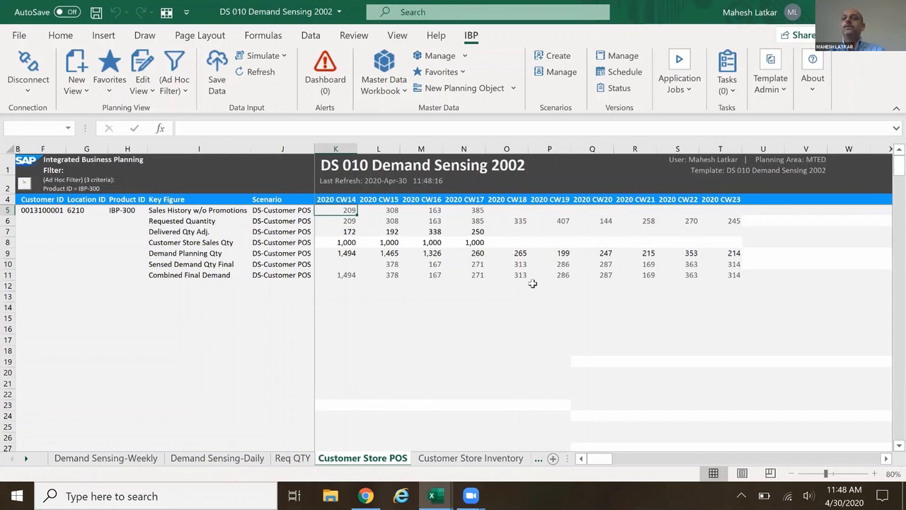
{"action": "left_click_drag", "start_coordinate": [522, 274], "coordinate": [718, 275]}
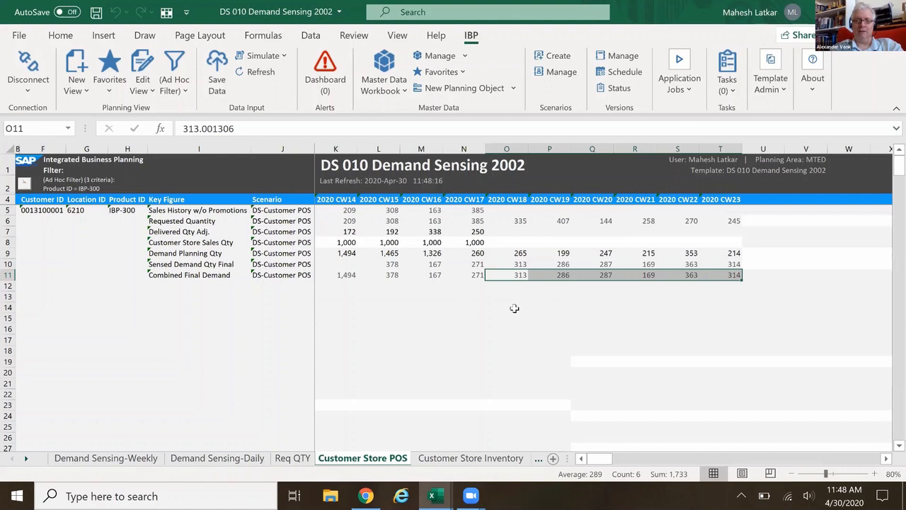
Set Customer Store Sales Qty to 5,000 for each week from 2020 CW14 to CW17 in the DS-Customer POS scenario.
{"action": "left_click", "coordinate": [342, 242]}
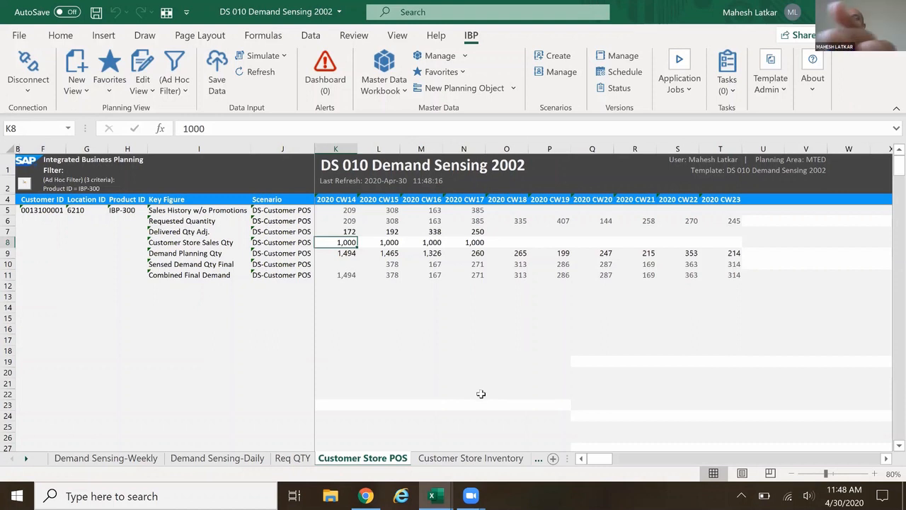
{"action": "type", "text": "5,000"}
{"action": "left_click", "coordinate": [401, 342]}
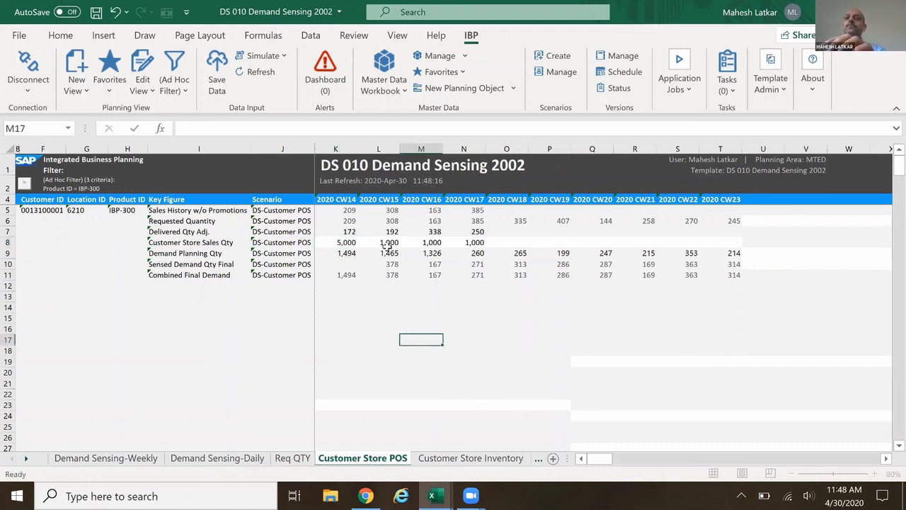
{"action": "left_click", "coordinate": [341, 242]}
{"action": "key", "text": "ctrl+c"}
{"action": "left_click_drag", "start_coordinate": [379, 242], "coordinate": [459, 242]}
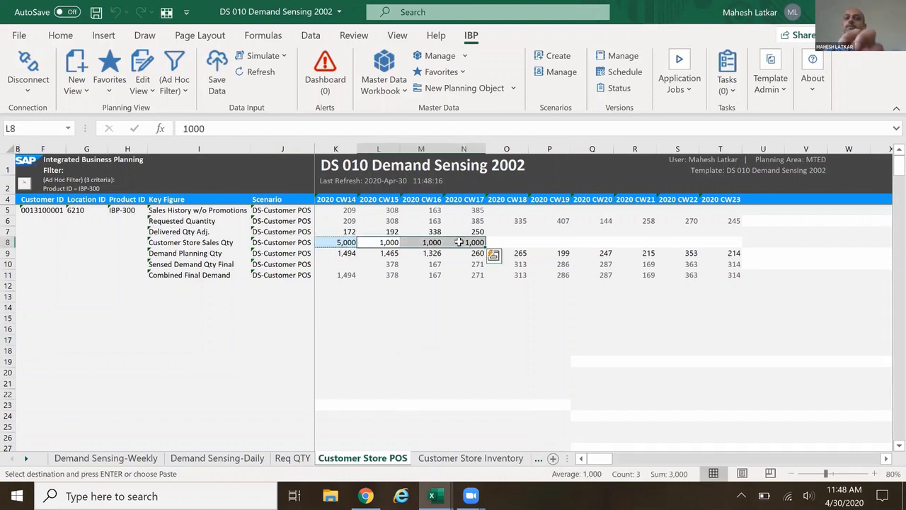
{"action": "key", "text": "ctrl+v"}
{"action": "left_click", "coordinate": [546, 327]}
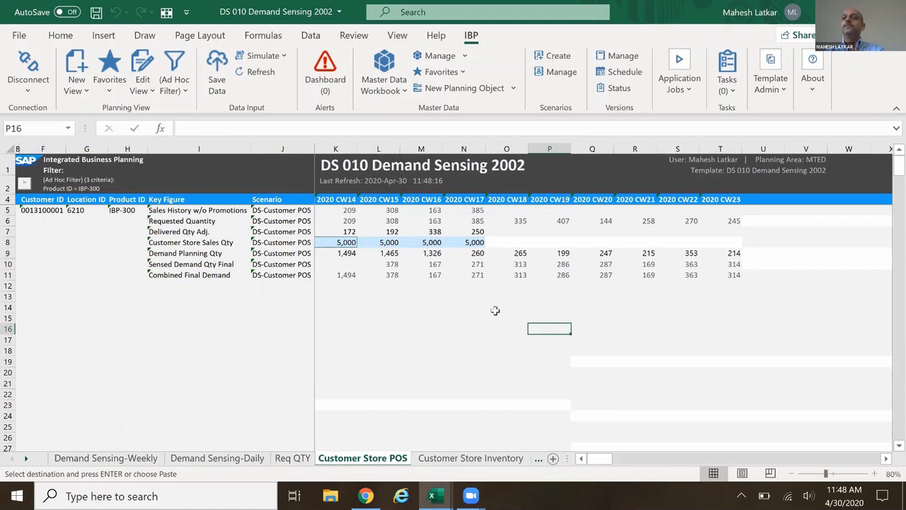
Simulate the planning view with the raised store sales and examine Combined Final Demand for 2020 CW18 to CW23.
{"action": "left_click", "coordinate": [278, 59]}
{"action": "left_click", "coordinate": [525, 289]}
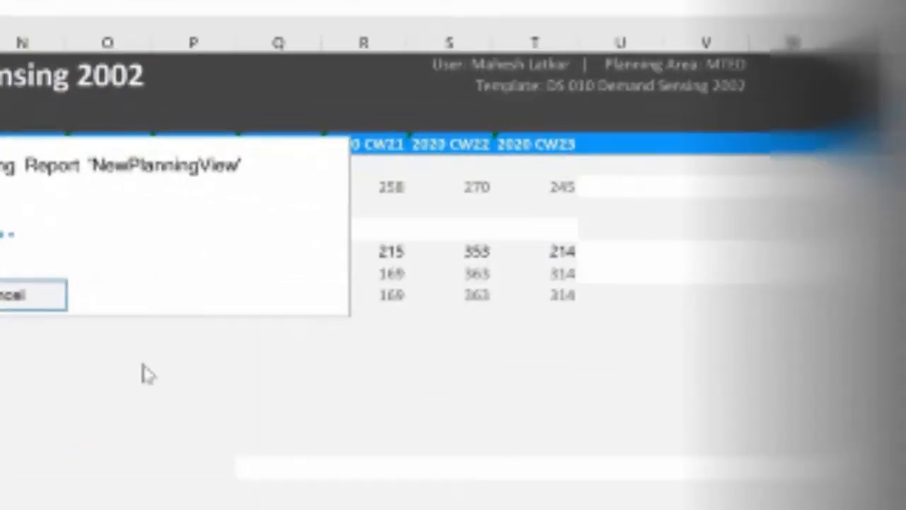
{"action": "left_click_drag", "start_coordinate": [520, 275], "coordinate": [721, 272]}
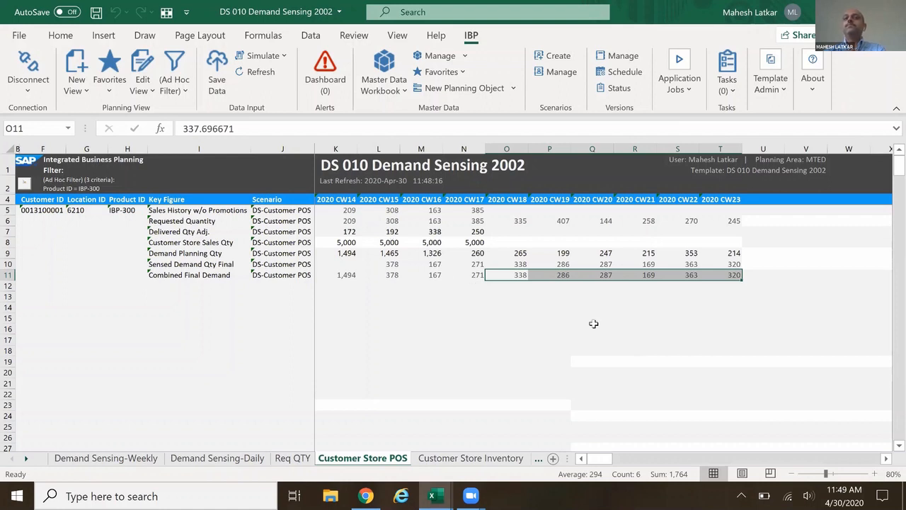
{"action": "left_click", "coordinate": [351, 221]}
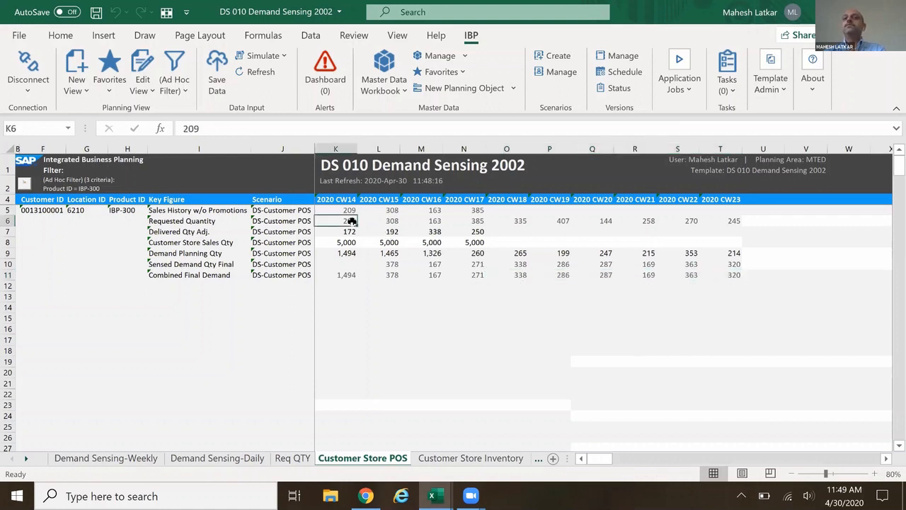
{"action": "left_click", "coordinate": [582, 306]}
Refresh the planning view to discard the simulated data and check CW18 Combined Final Demand against CW17 Customer Store Sales Qty.
{"action": "left_click", "coordinate": [259, 71]}
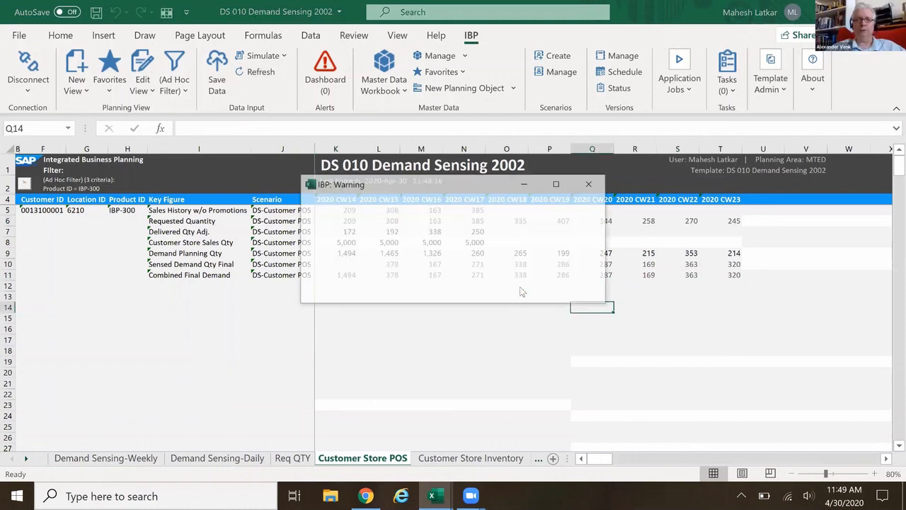
{"action": "key", "text": "Return"}
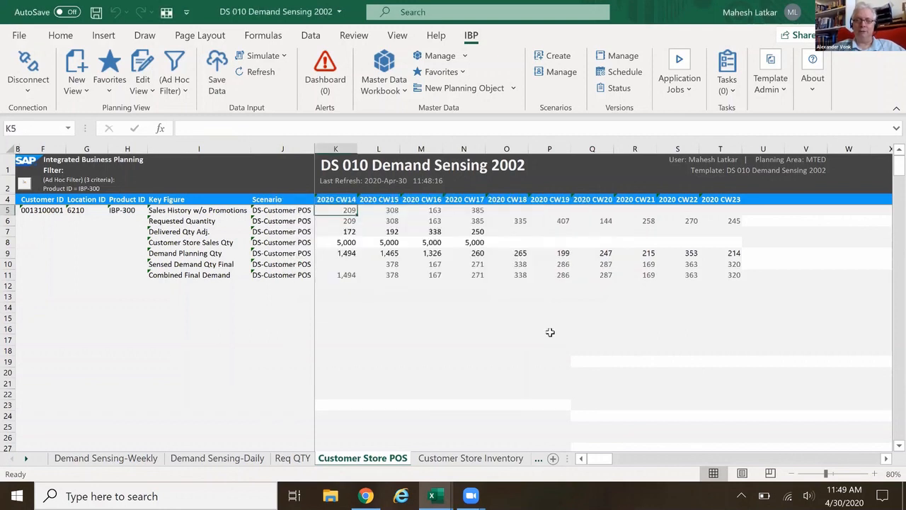
{"action": "left_click", "coordinate": [512, 309]}
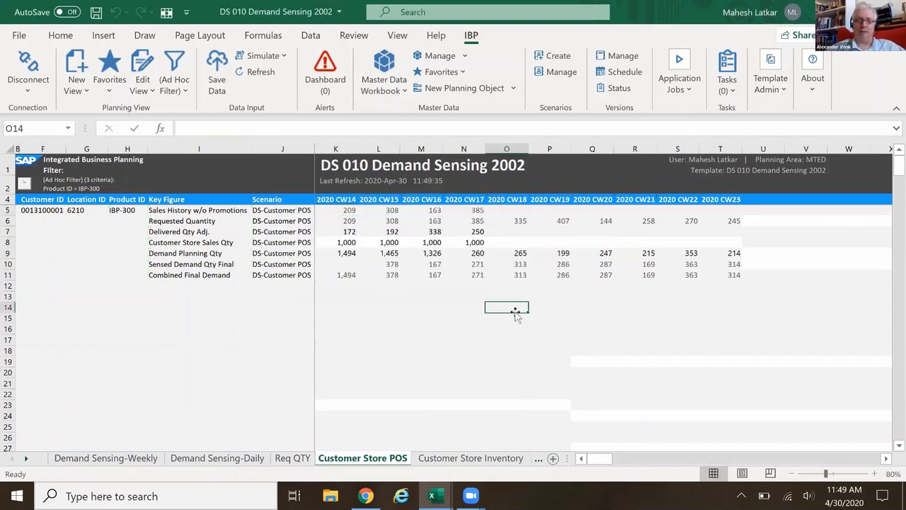
{"action": "left_click", "coordinate": [522, 276]}
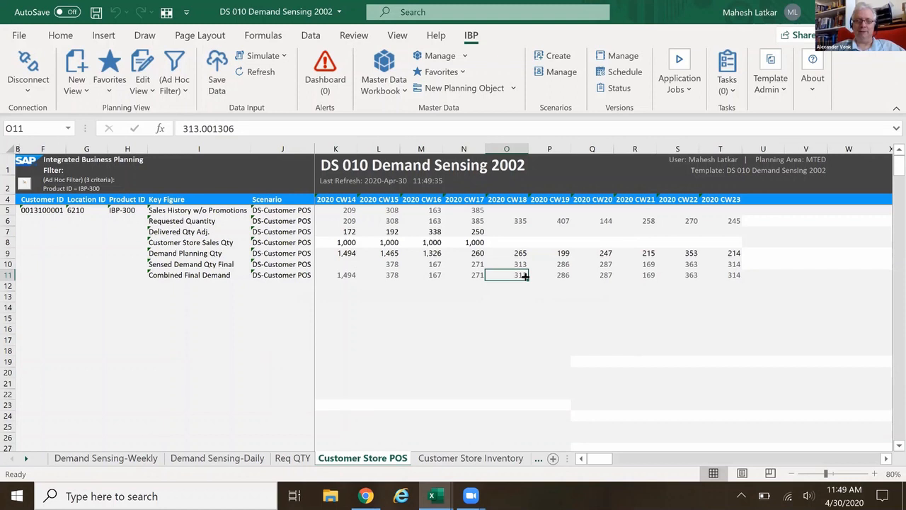
{"action": "left_click", "coordinate": [471, 242]}
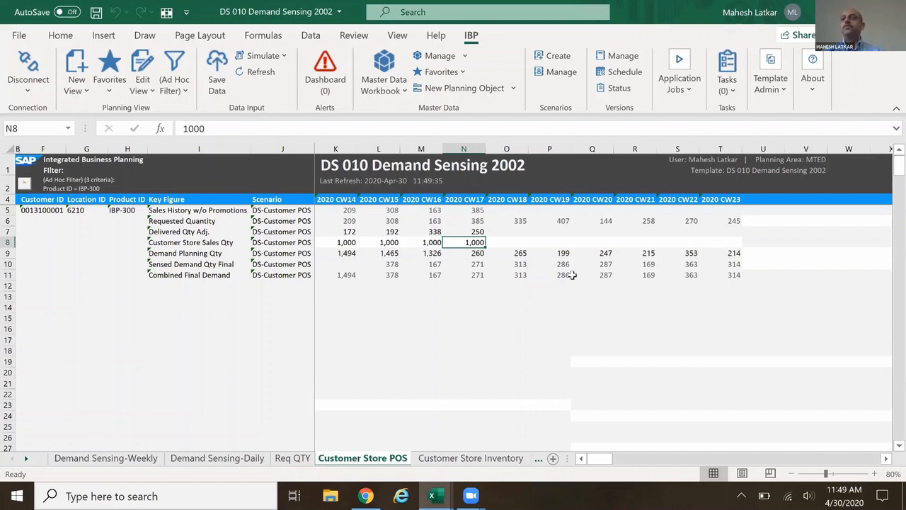
{"action": "left_click", "coordinate": [523, 274]}
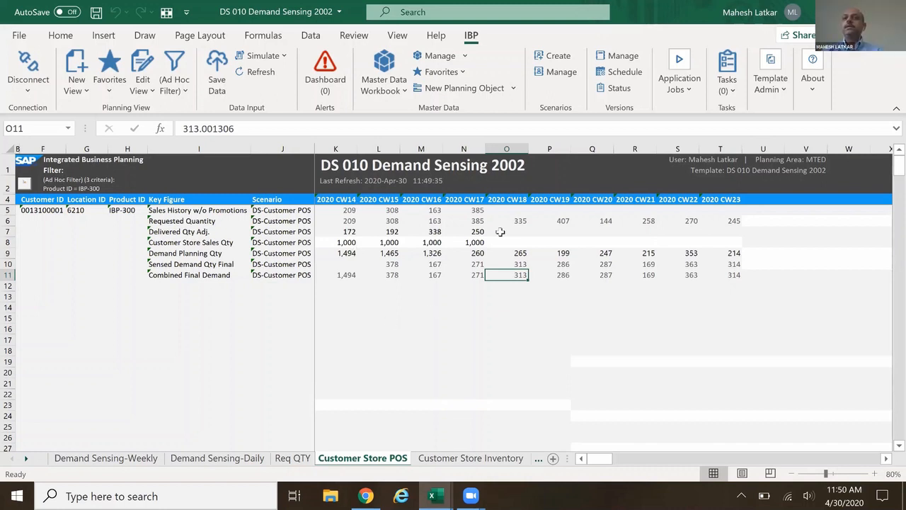
Open the Demand Sensing-Daily sheet, set its zoom to 90%, and examine Sensed Demand Qty Final for 4/30/2020 and 5/2/2020.
{"action": "left_click", "coordinate": [217, 459]}
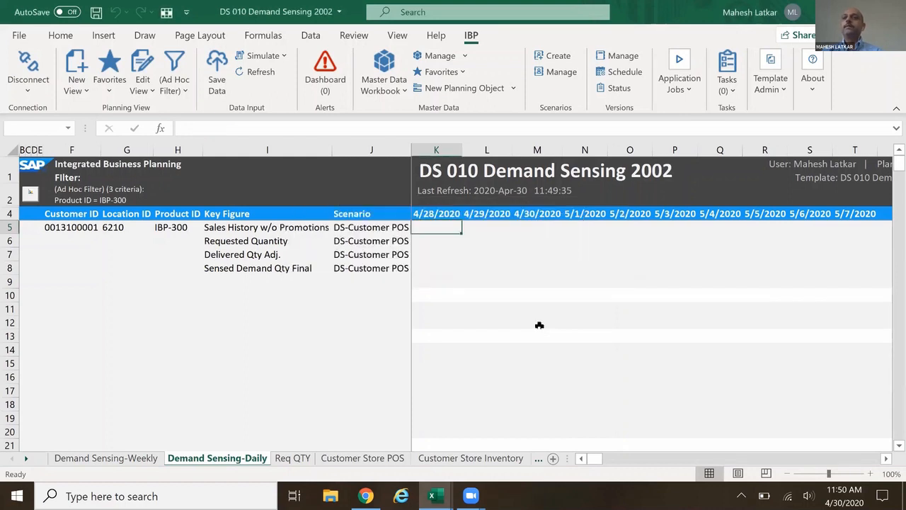
{"action": "left_click", "coordinate": [787, 472]}
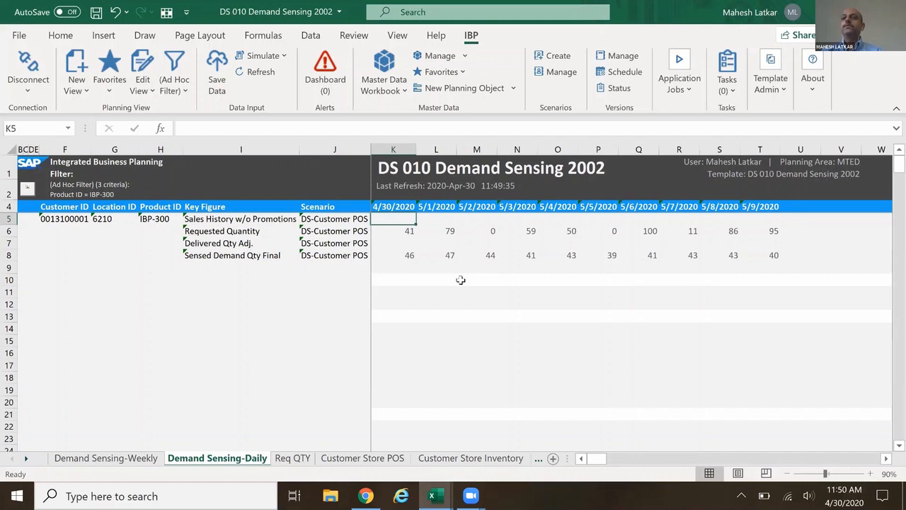
{"action": "left_click", "coordinate": [407, 255]}
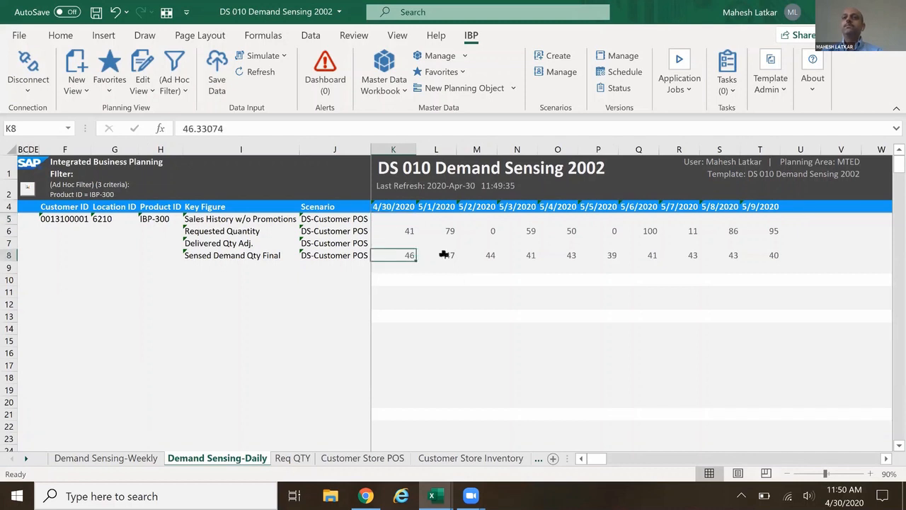
{"action": "left_click", "coordinate": [487, 255]}
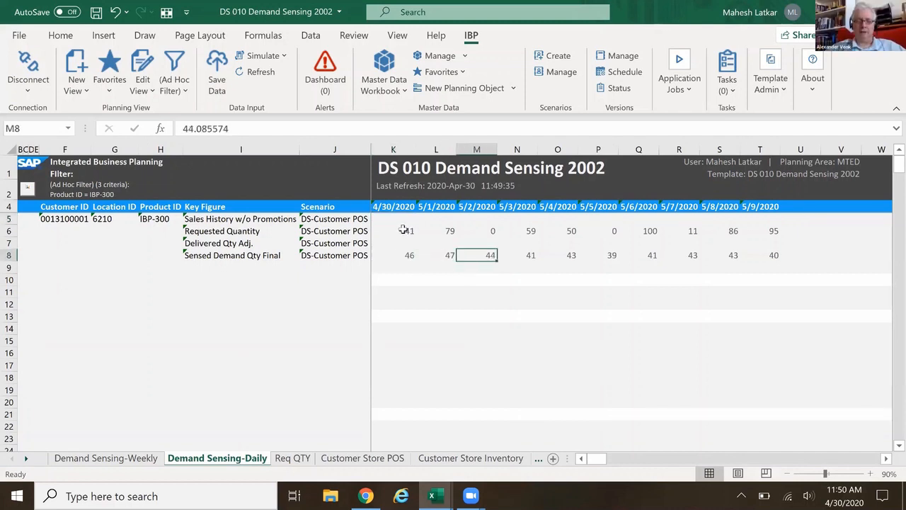
Check the daily Requested Quantity for 4/30/2020 and 5/1/2020.
{"action": "left_click", "coordinate": [403, 230]}
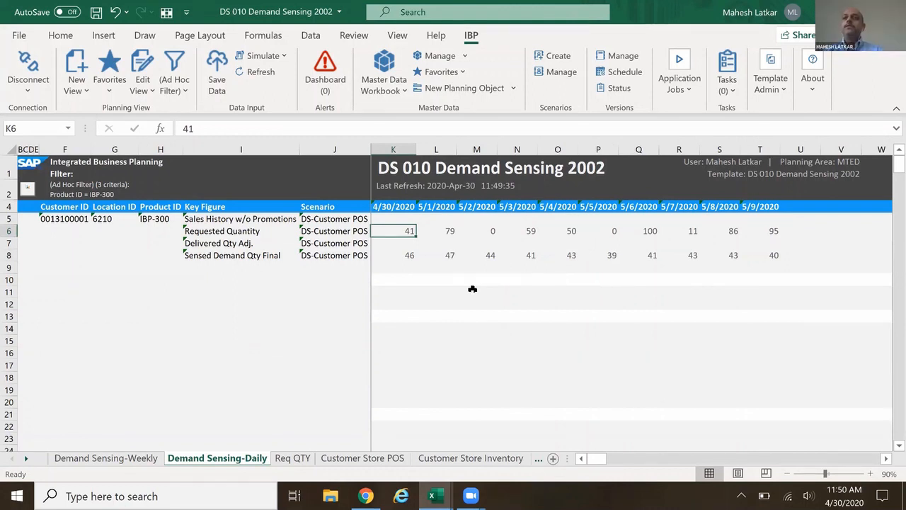
{"action": "left_click", "coordinate": [446, 229]}
{"action": "left_click", "coordinate": [404, 231]}
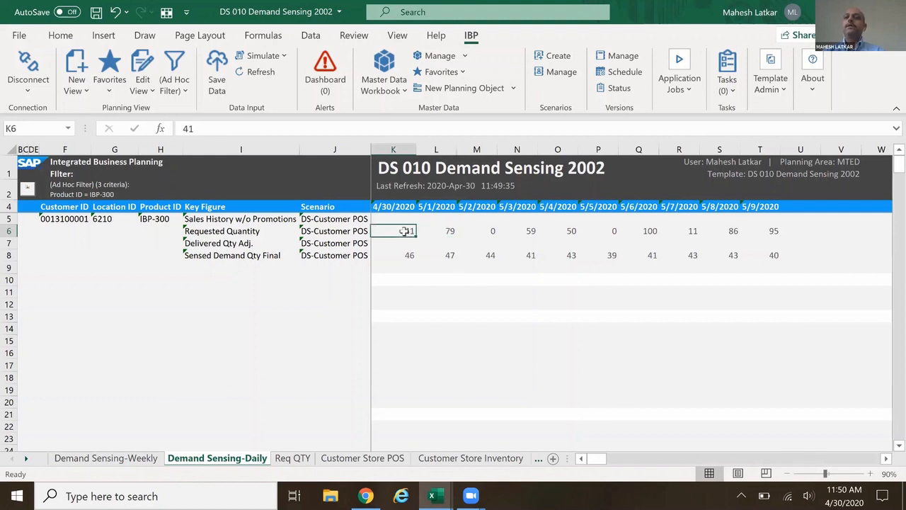
{"action": "left_click", "coordinate": [443, 230]}
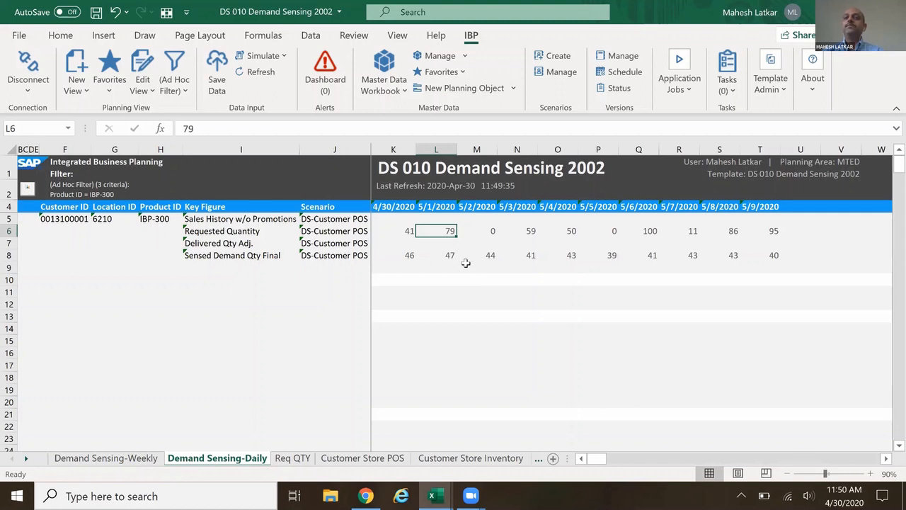
{"action": "left_click", "coordinate": [403, 235]}
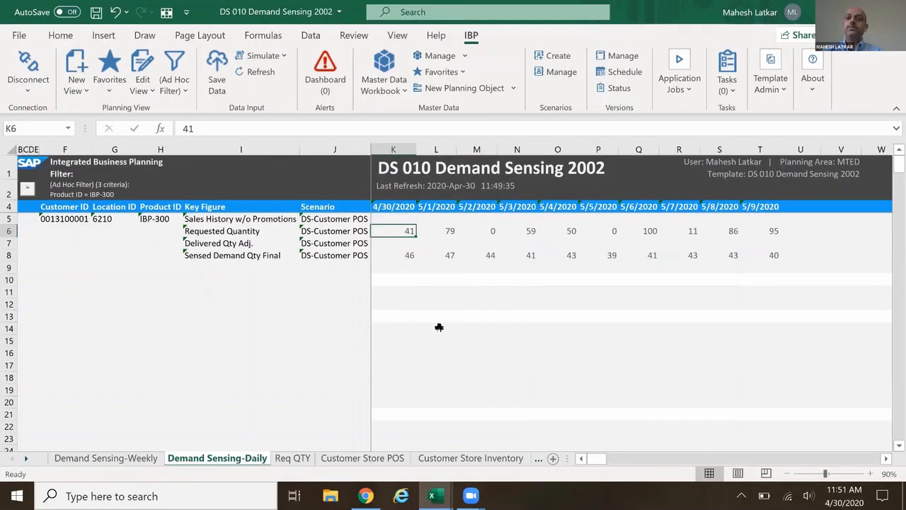
{"action": "left_click", "coordinate": [346, 243]}
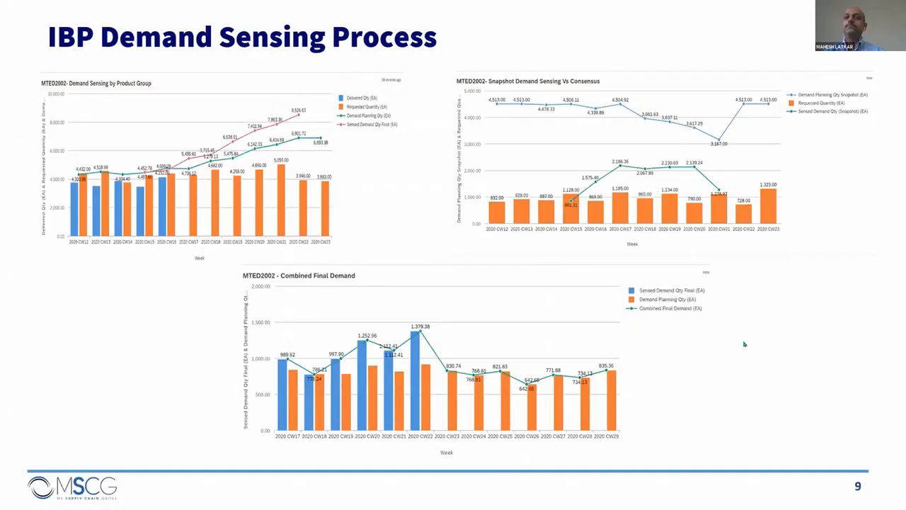
{"action": "left_click", "coordinate": [744, 344]}
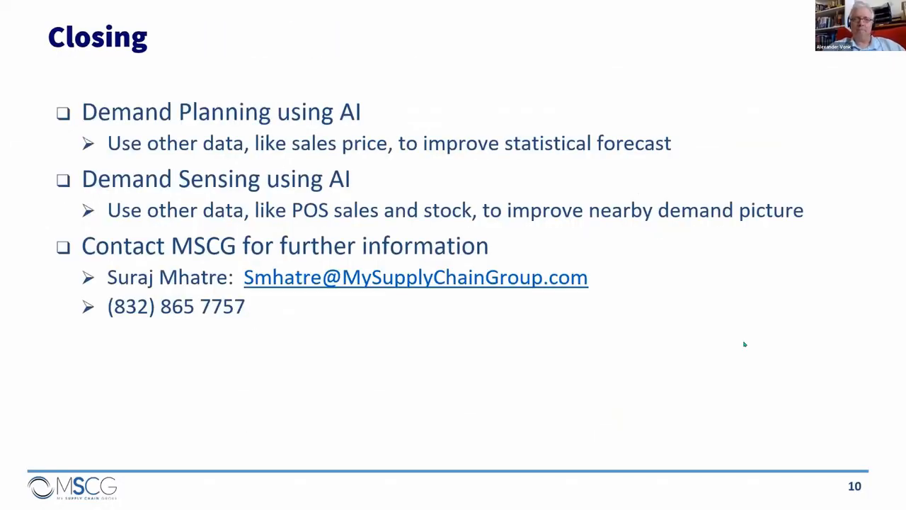